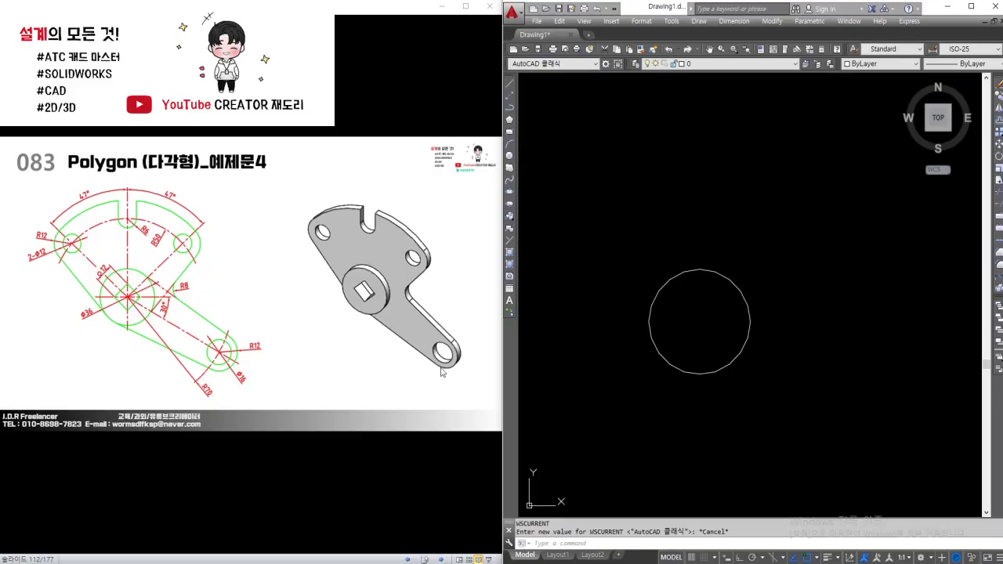
Erase the existing circle so model space is empty.
text(e)
key(Return)
click(749, 317)
key(Return)
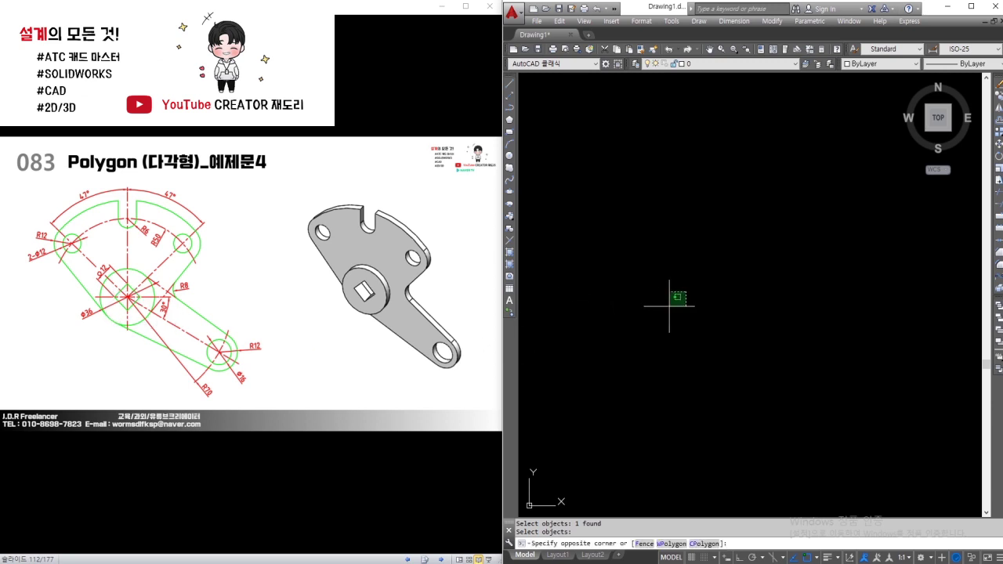
Start a new circle and place its centre point.
key(Escape)
text(c)
key(Return)
click(663, 288)
Give the circle a diameter of 36 and make Magenta the current colour.
text(d)
key(Return)
text(36)
key(Return)
middle_drag(790, 168, 808, 185)
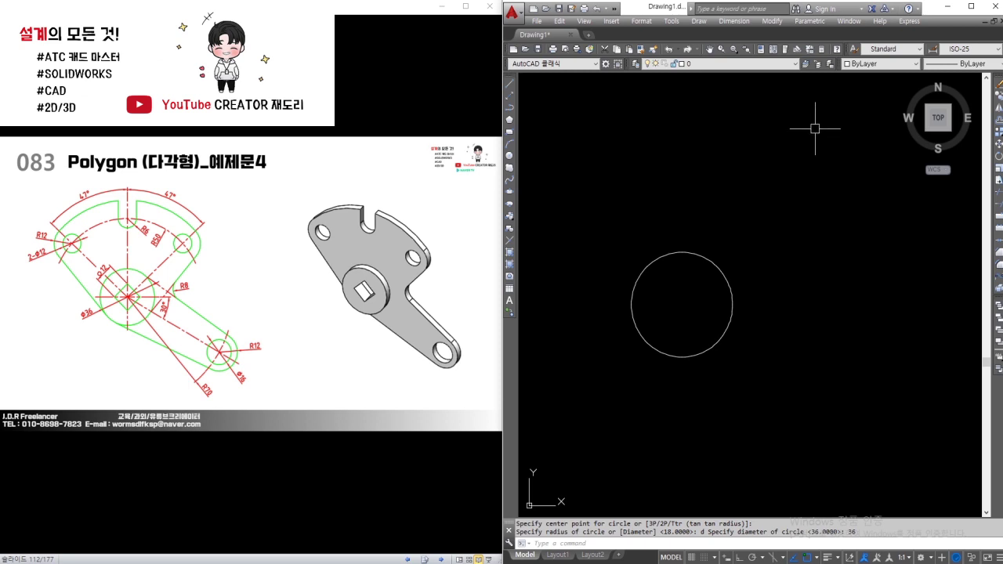
click(857, 64)
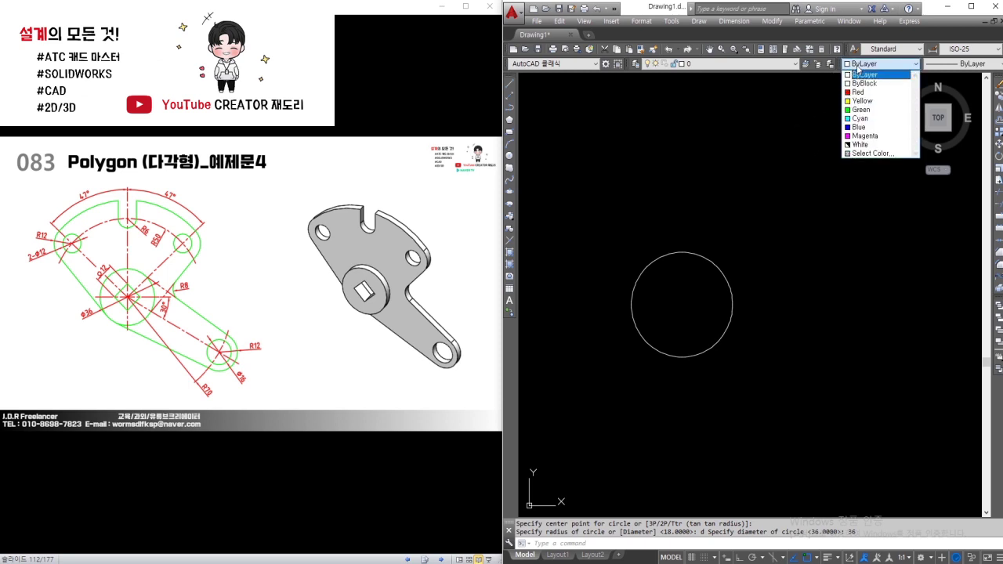
click(860, 137)
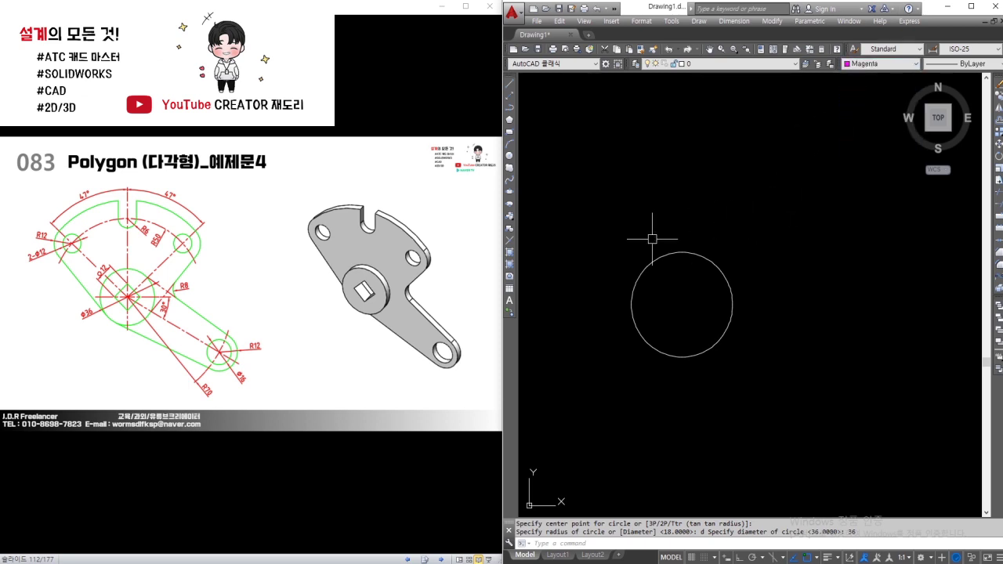
Draw a line from the circle's centre at a 43° angle.
text(l)
key(Return)
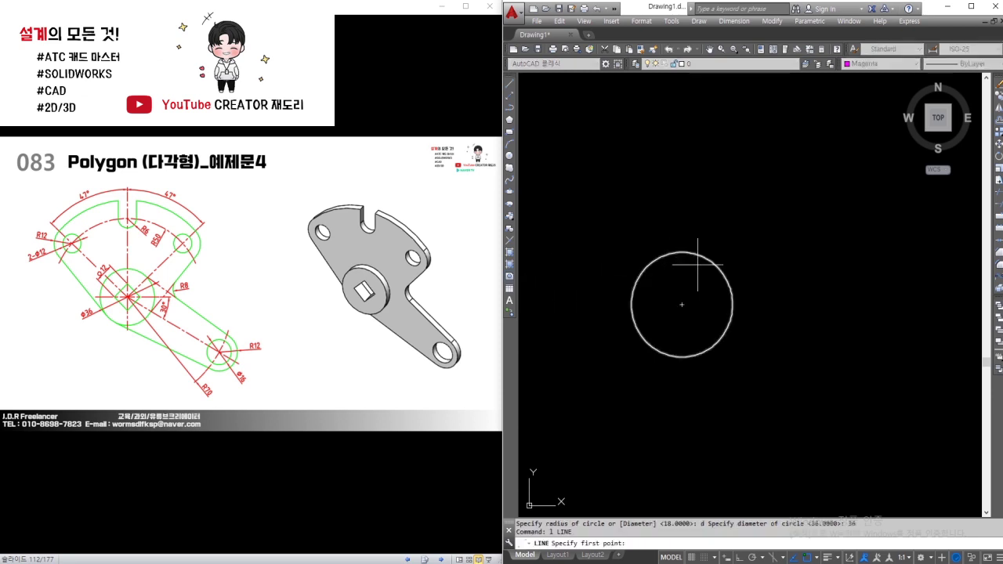
click(680, 304)
text(<43)
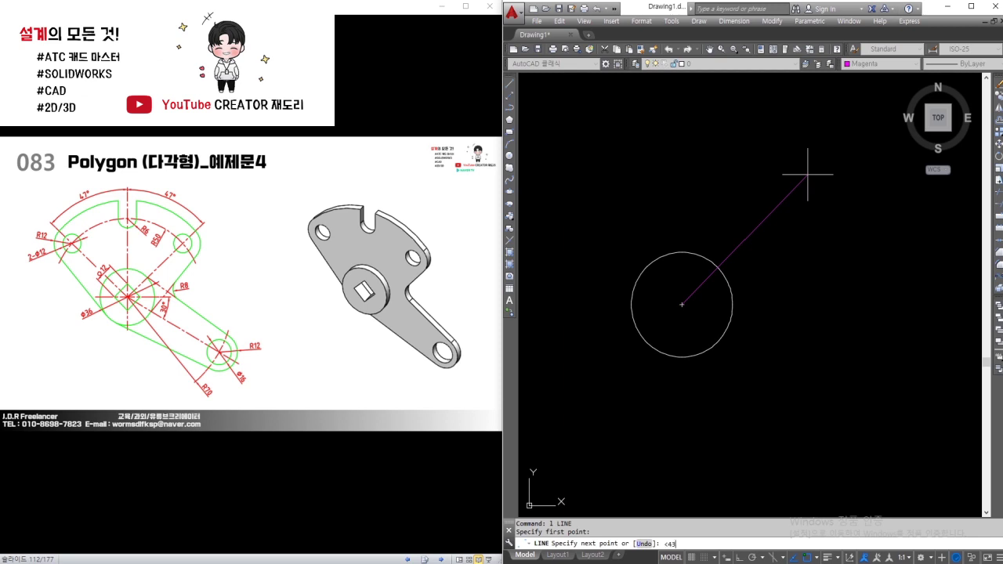
key(Return)
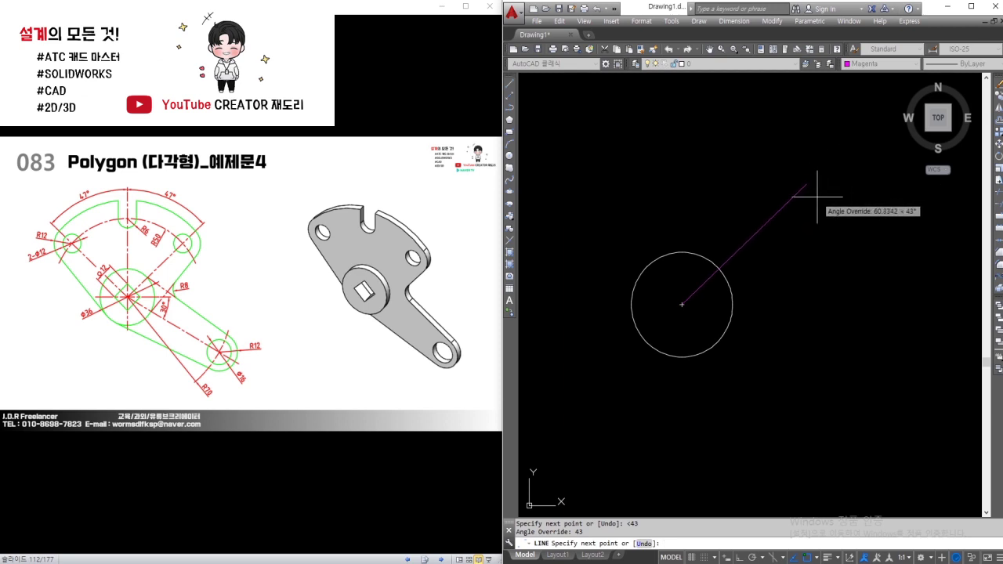
click(834, 220)
key(Return)
key(Return)
key(Escape)
Start a circle centred on the Ø36 circle's centre.
text(c)
key(Return)
click(684, 304)
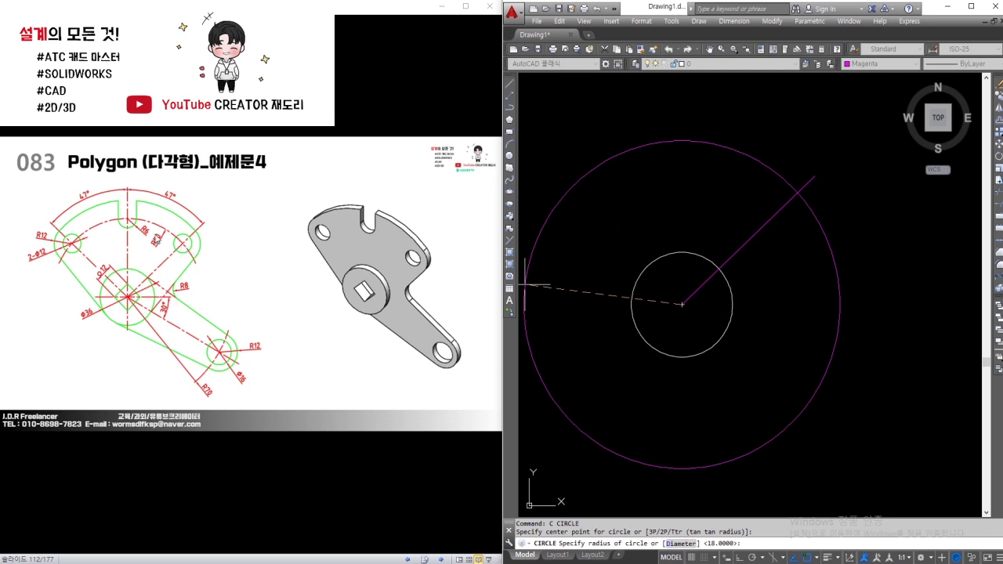
Draw an R50 construction circle, then R12 and Ø12 circles where it meets the 43° line.
text( 50)
key(Return)
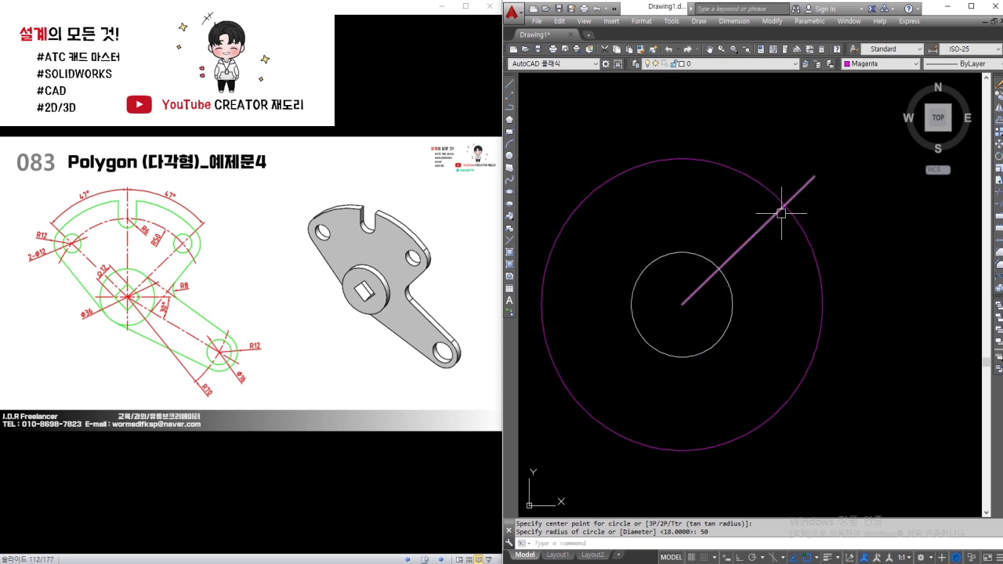
text(c)
key(space)
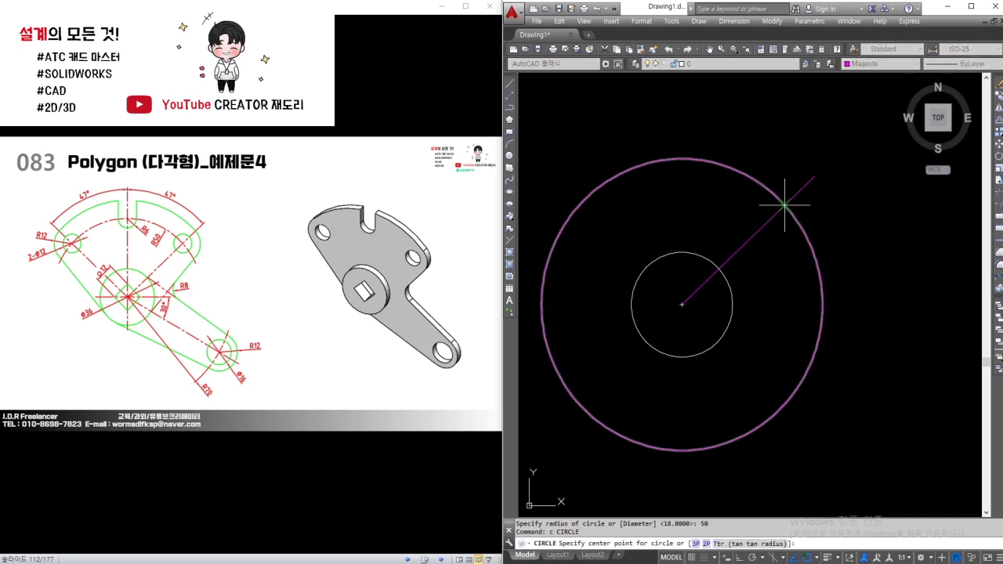
click(784, 204)
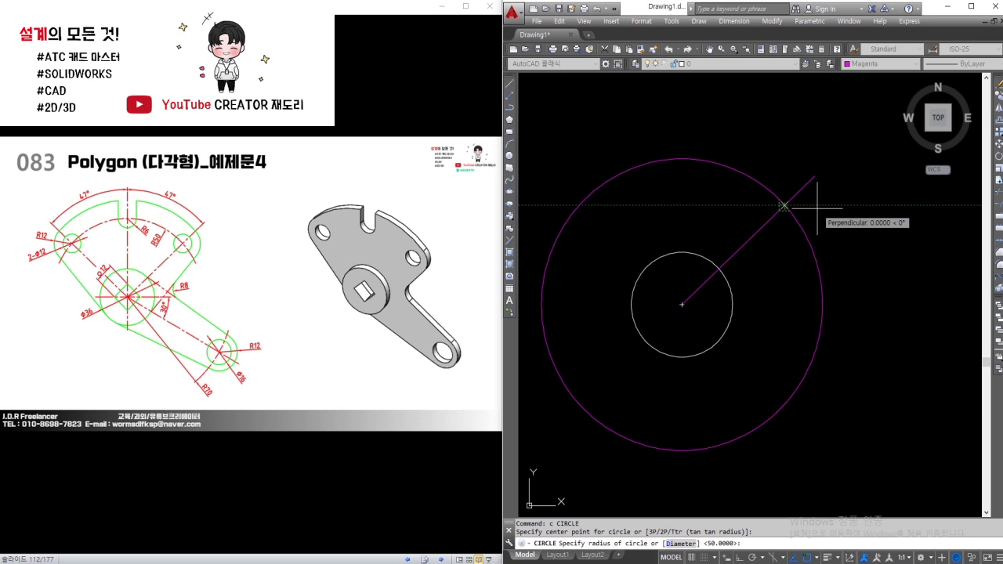
text(12)
key(Return)
key(Return)
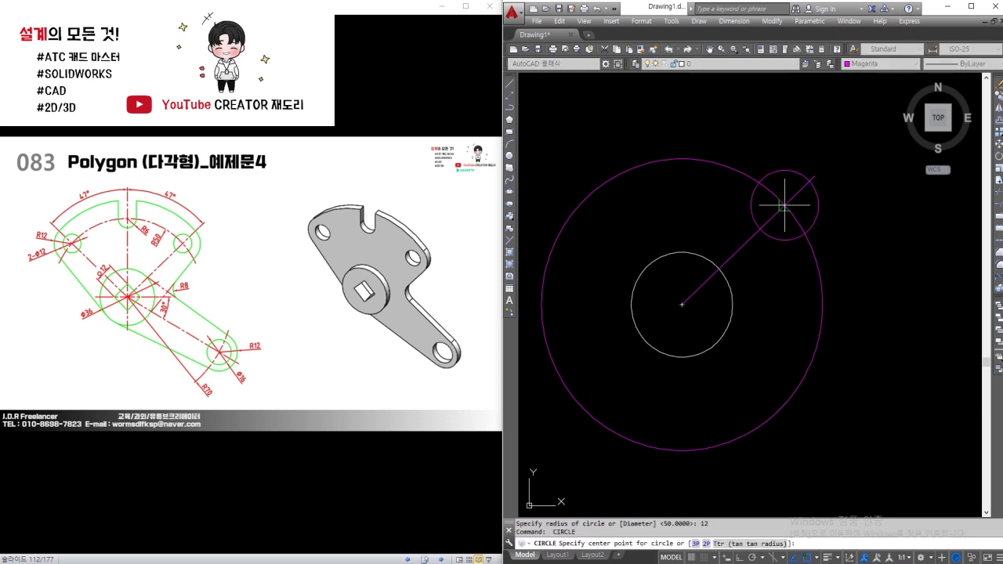
click(784, 205)
text(d)
key(Return)
text(12)
key(Return)
key(Escape)
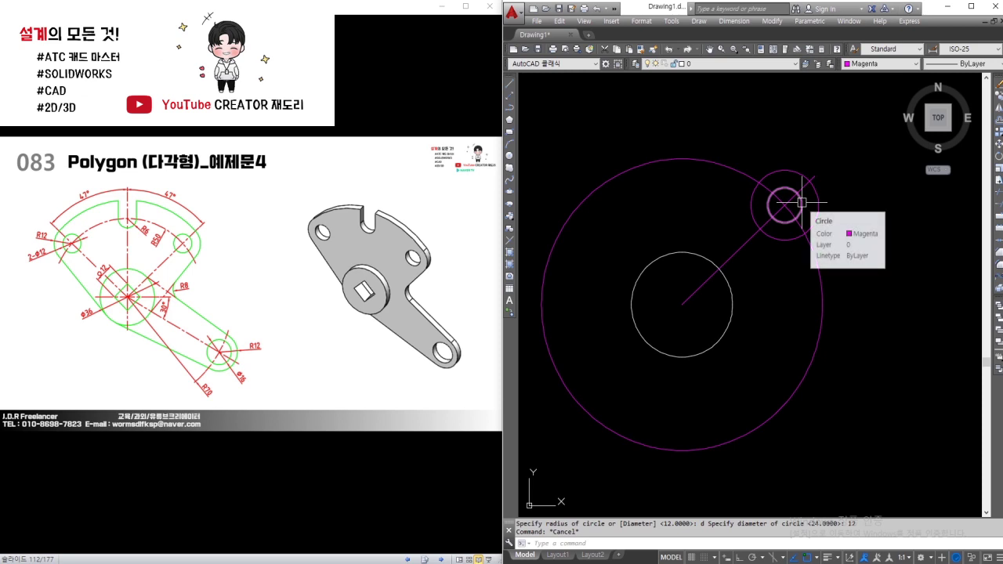
Erase the R50 construction circle and the 43° line.
click(852, 287)
click(804, 294)
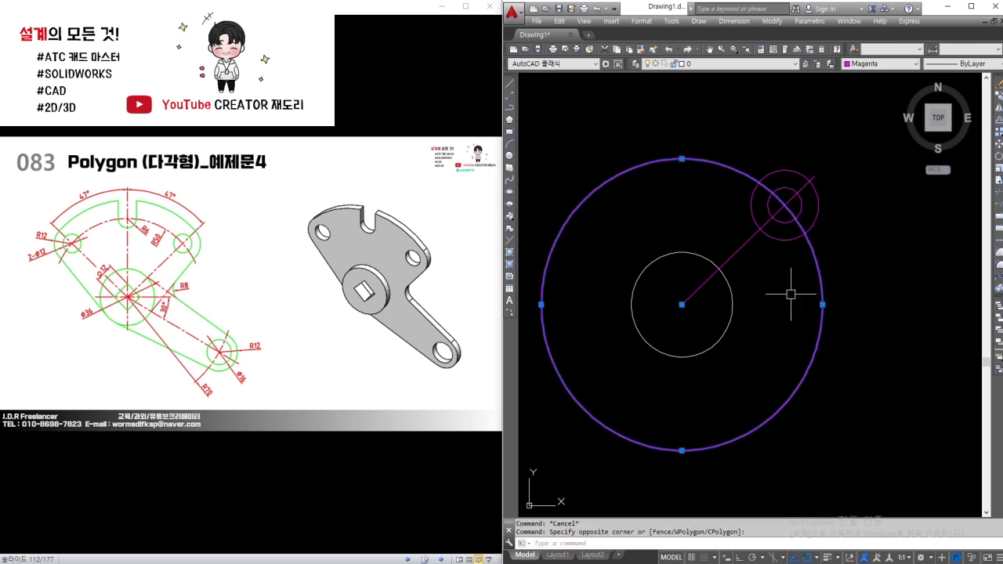
click(740, 248)
text(e)
key(Return)
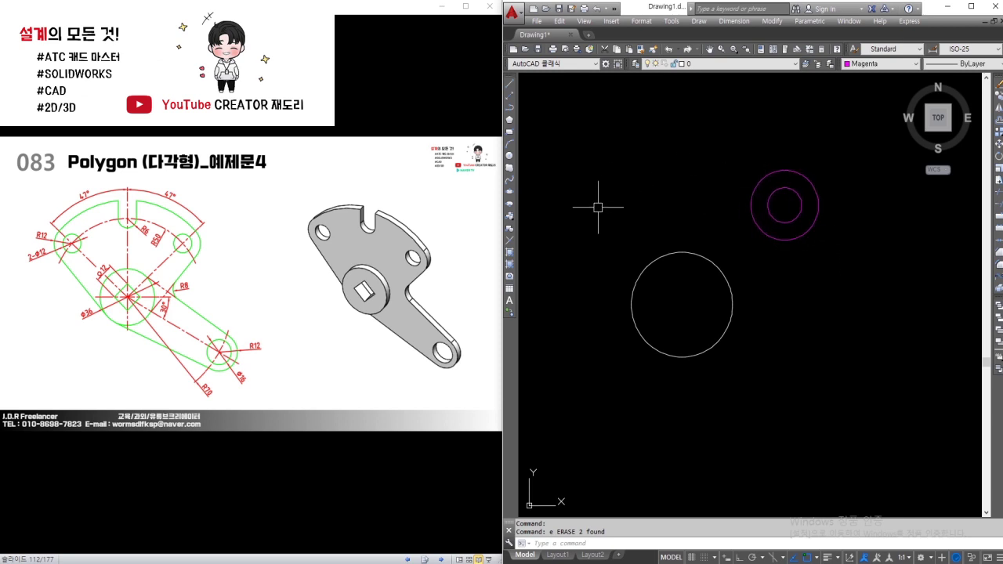
click(835, 253)
Mirror the R12 and Ø12 circles across the vertical axis through the central circle, keeping the originals.
click(771, 228)
text(mi)
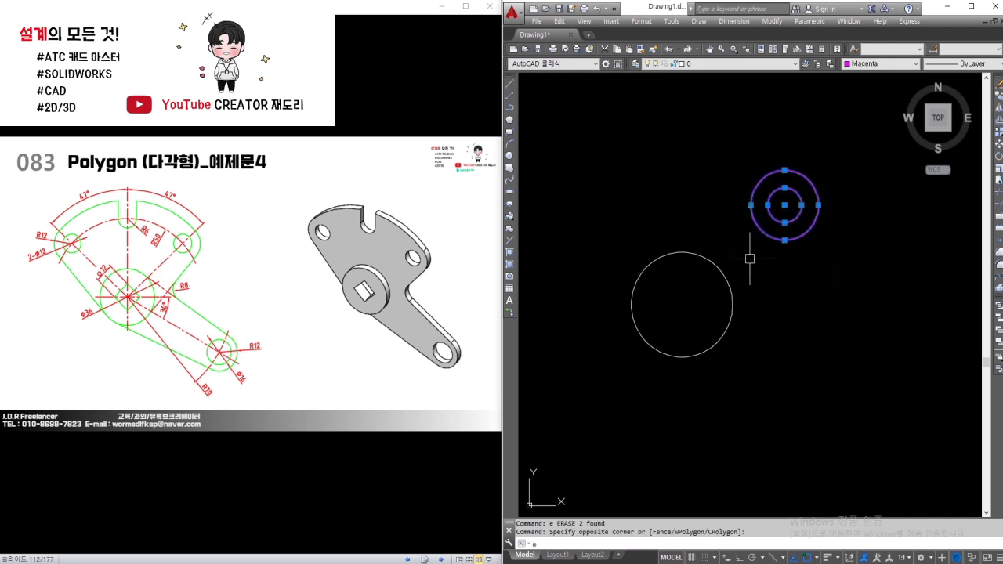
key(Return)
click(681, 252)
key(F8)
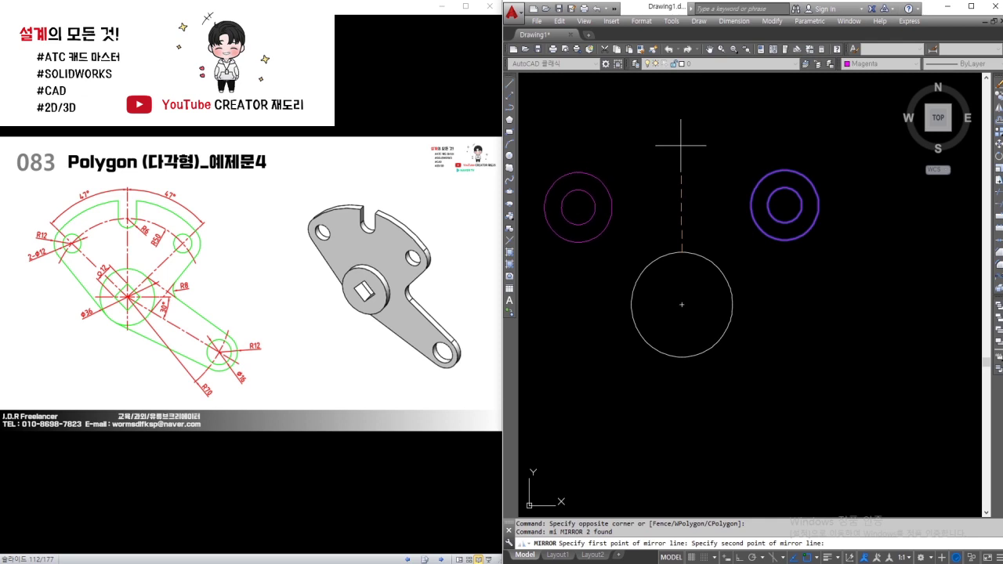
click(683, 136)
key(Return)
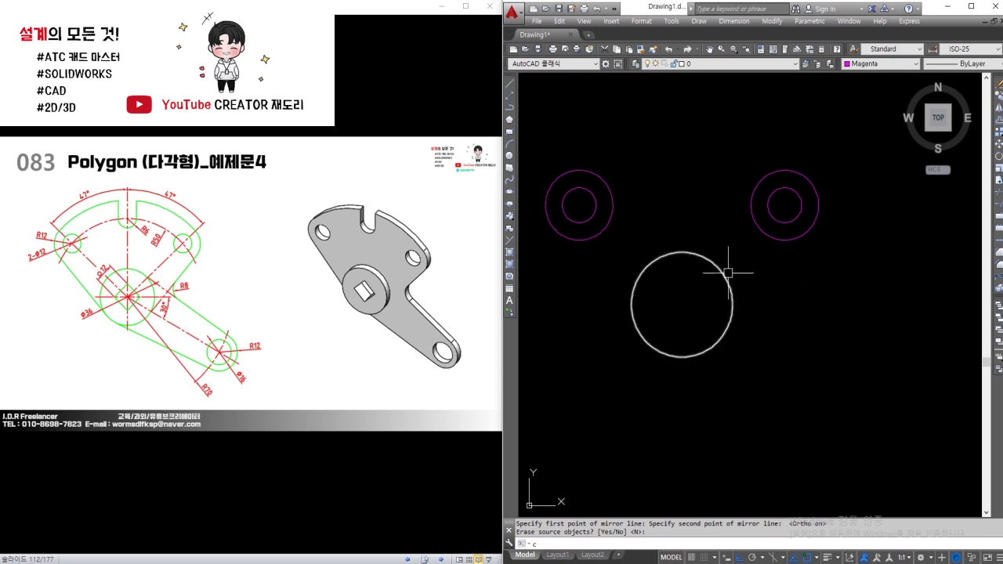
Start a circle centred on the central Ø36 circle.
text(c)
key(Return)
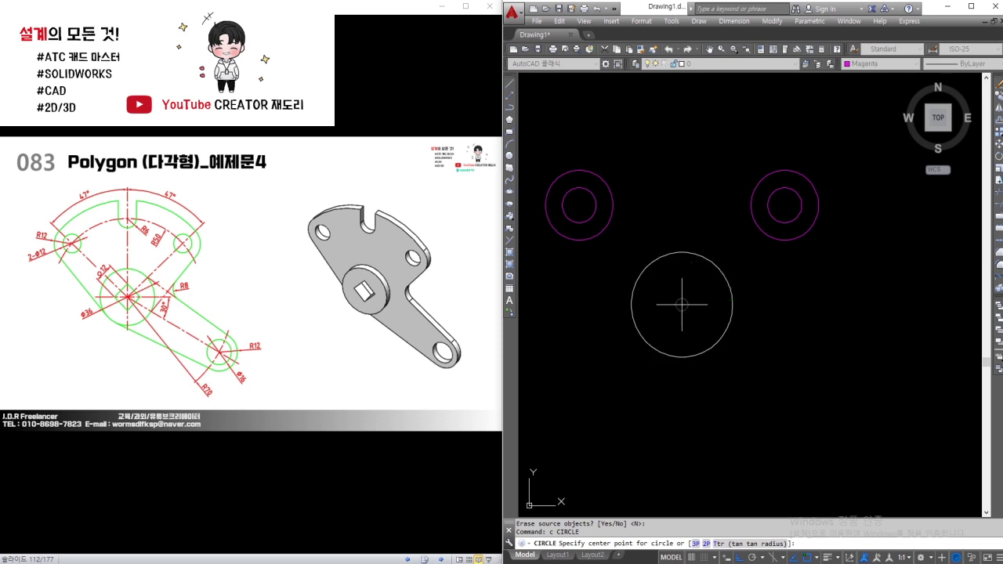
click(682, 303)
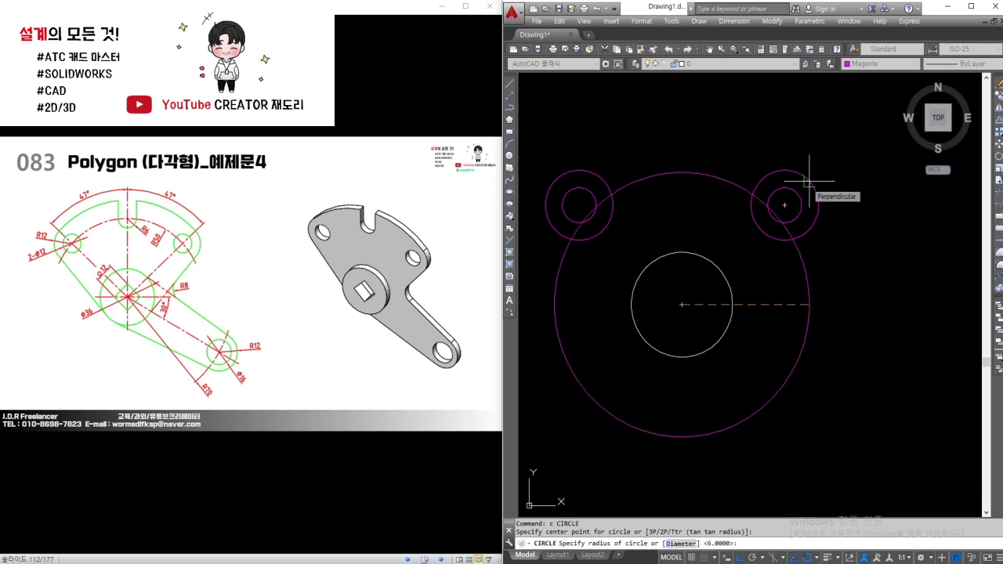
Size the large circle to touch both R12 bosses and trim away its lower part.
click(809, 182)
middle_drag(739, 332, 764, 336)
text(tr)
key(Return)
key(Return)
click(643, 370)
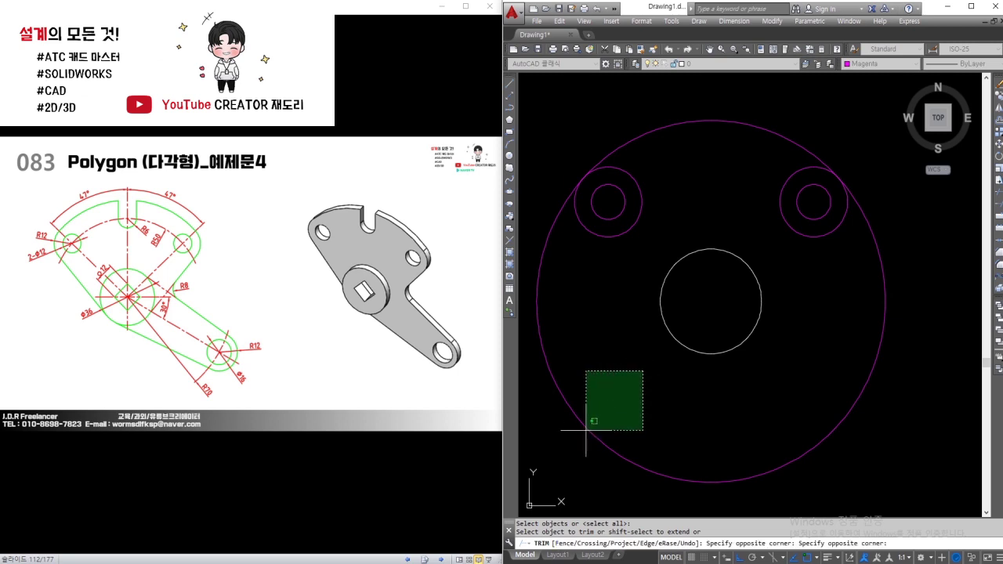
click(583, 439)
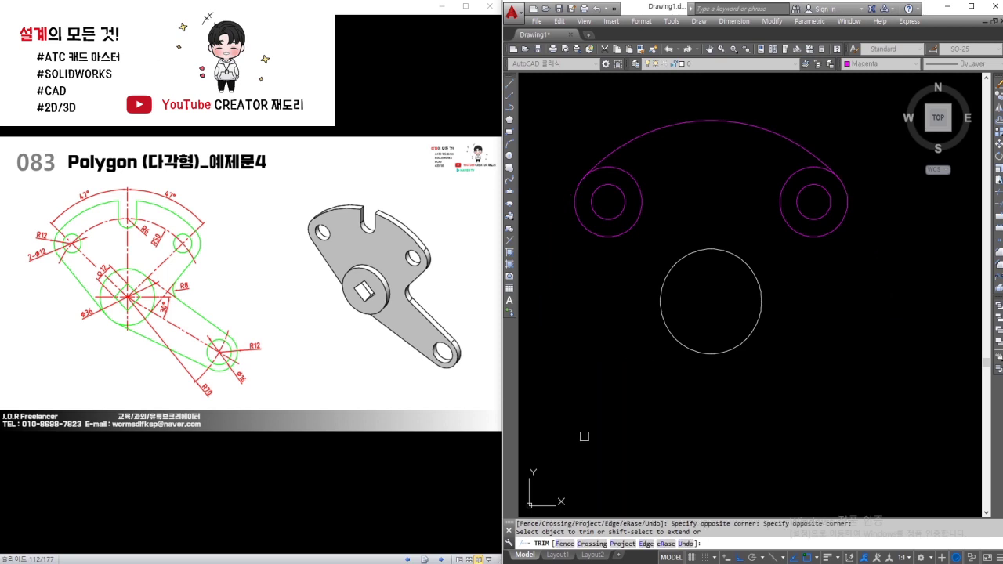
key(Escape)
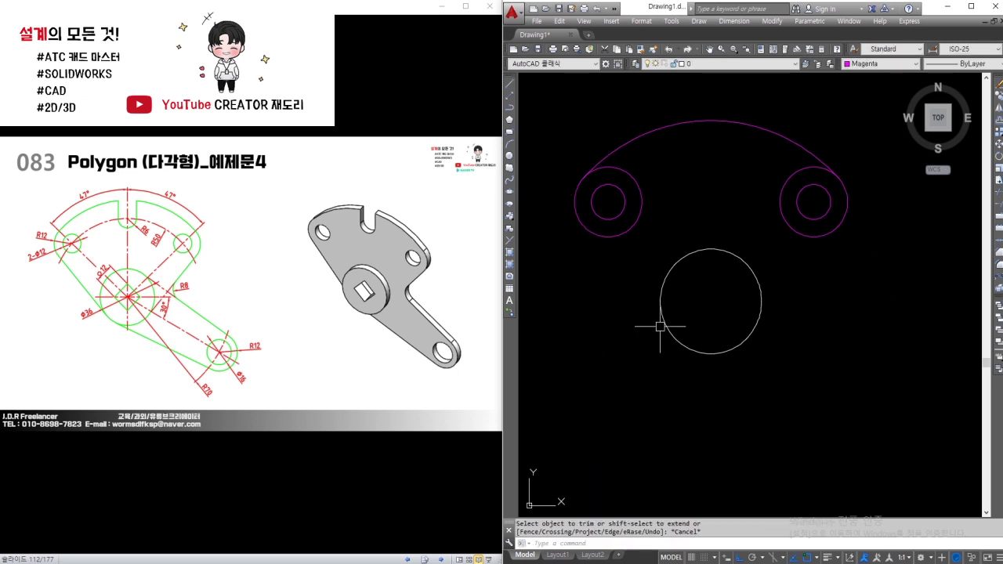
text(l)
key(Return)
Draw tangent lines from the left and right R12 bosses to the central Ø36 circle.
text(t point: tan to)
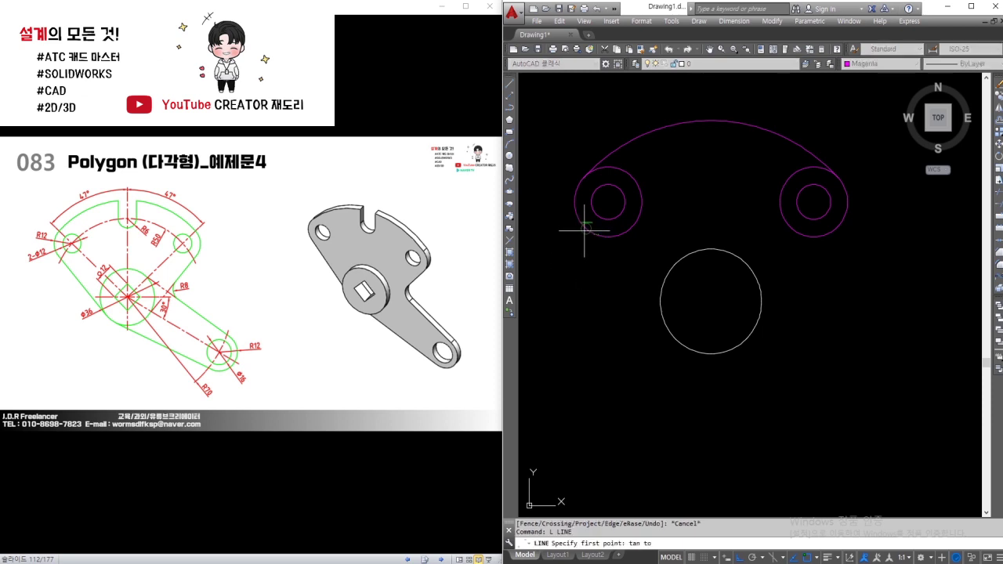
click(583, 230)
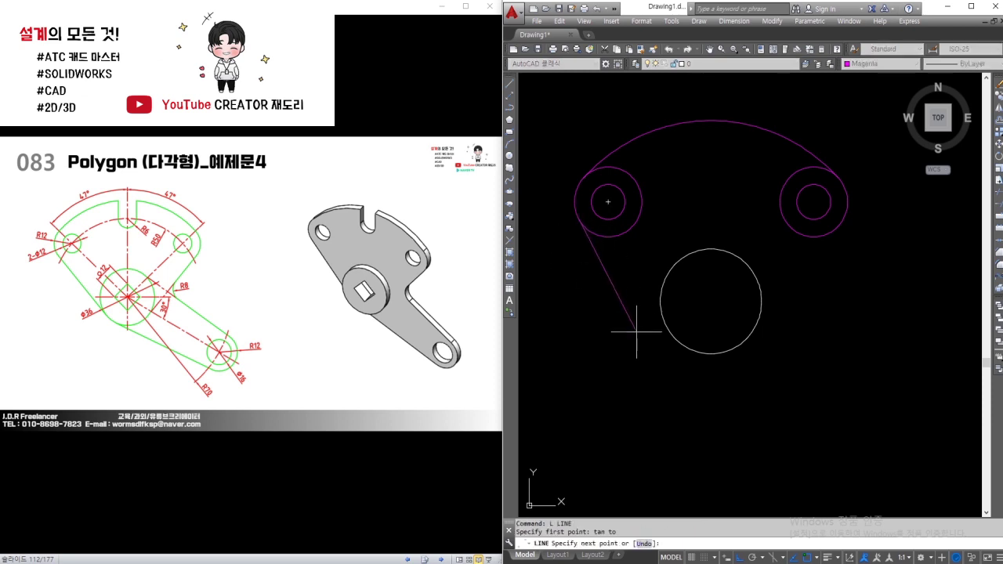
text(tan)
key(Return)
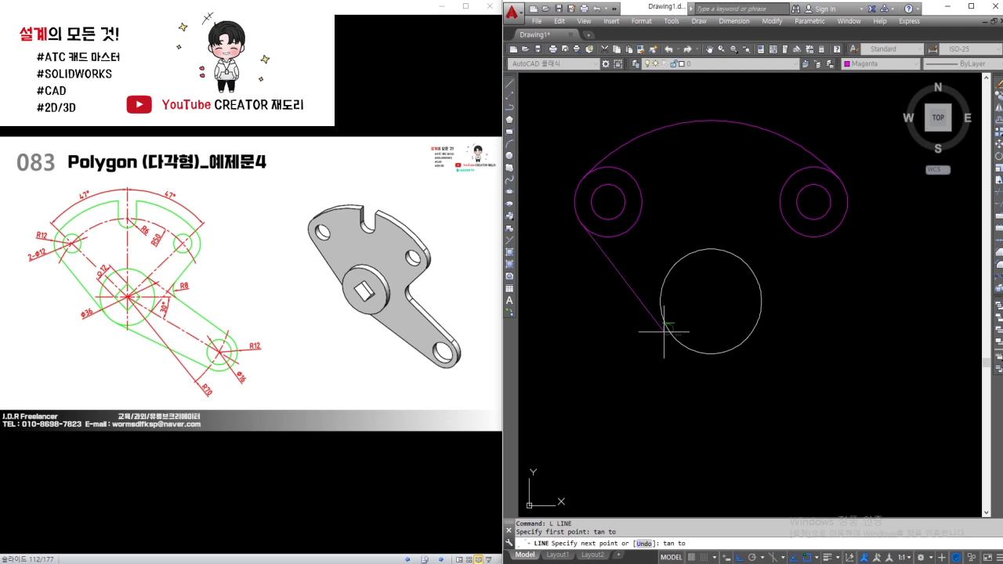
click(664, 343)
key(Escape)
text(l)
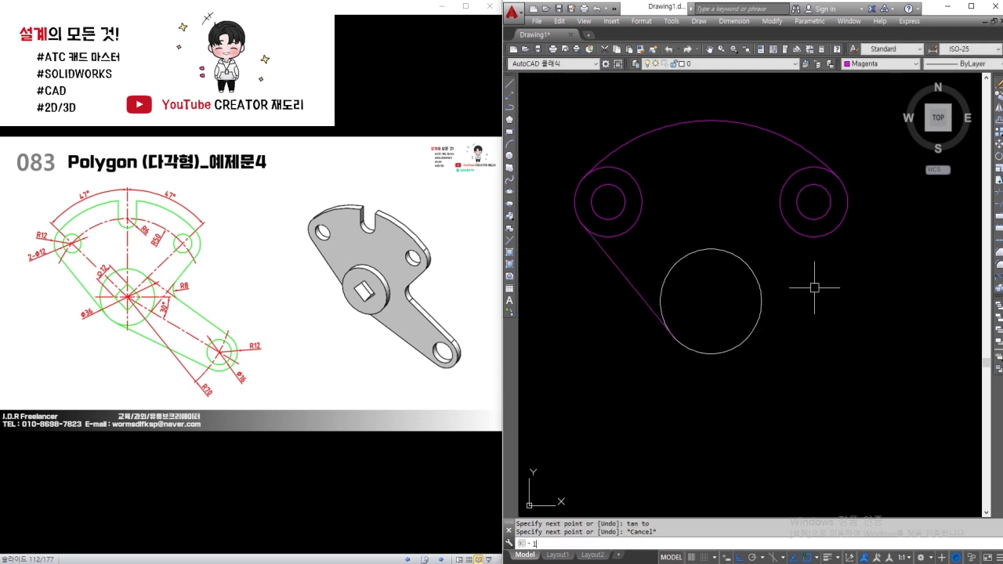
key(Return)
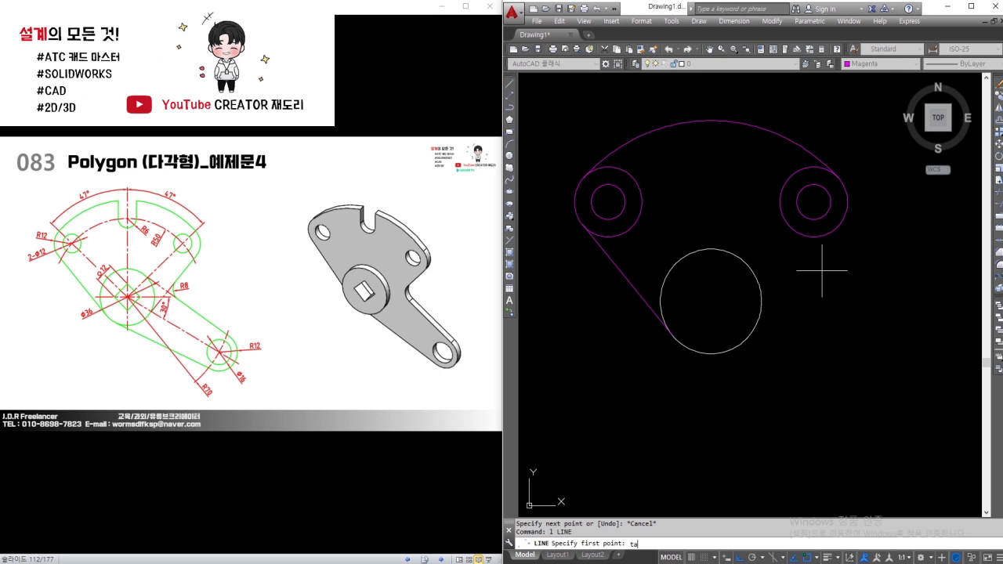
click(830, 234)
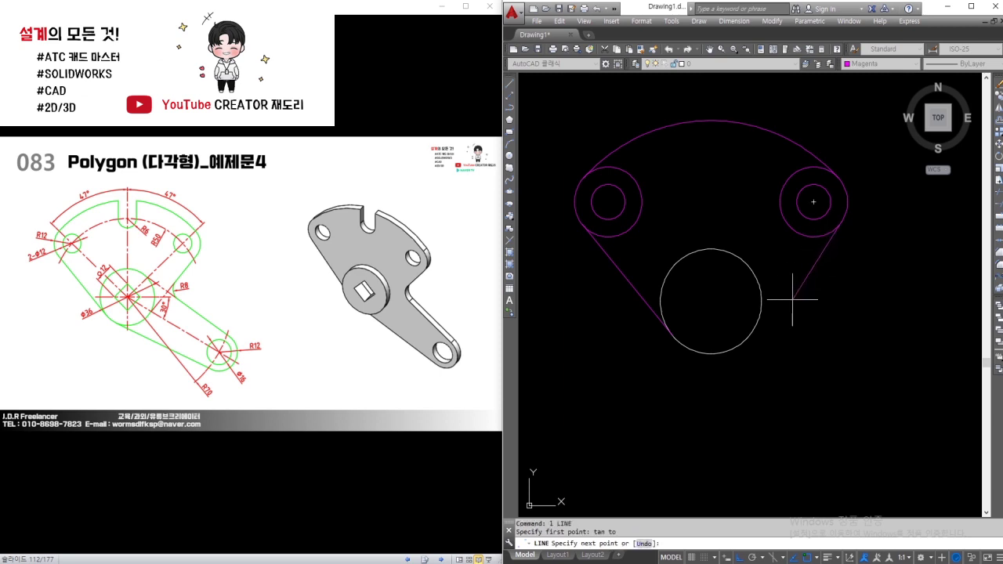
text(tan)
key(Return)
click(759, 330)
key(Escape)
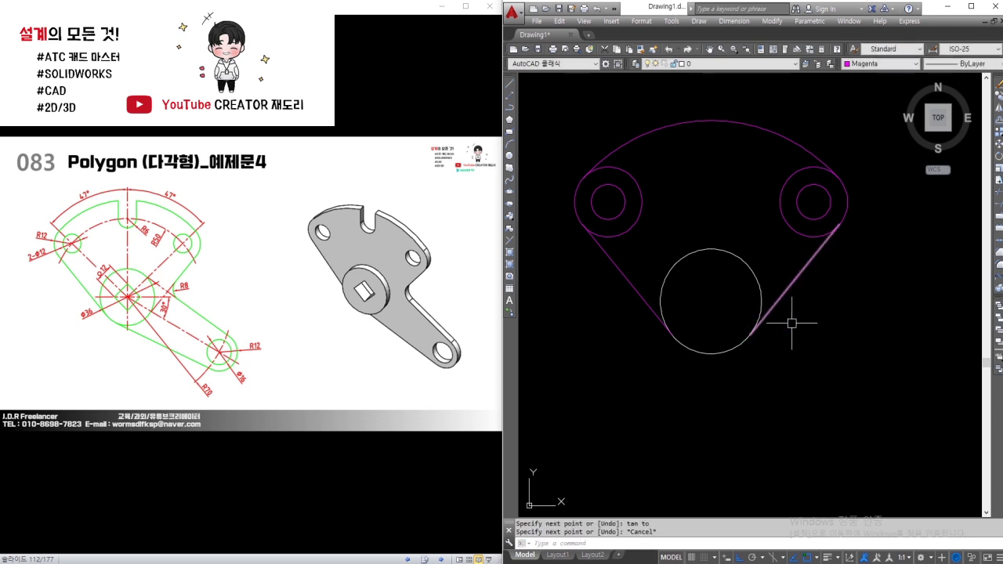
Trim the inner arcs of both R12 boss circles.
text(tr)
key(Return)
key(Return)
click(639, 222)
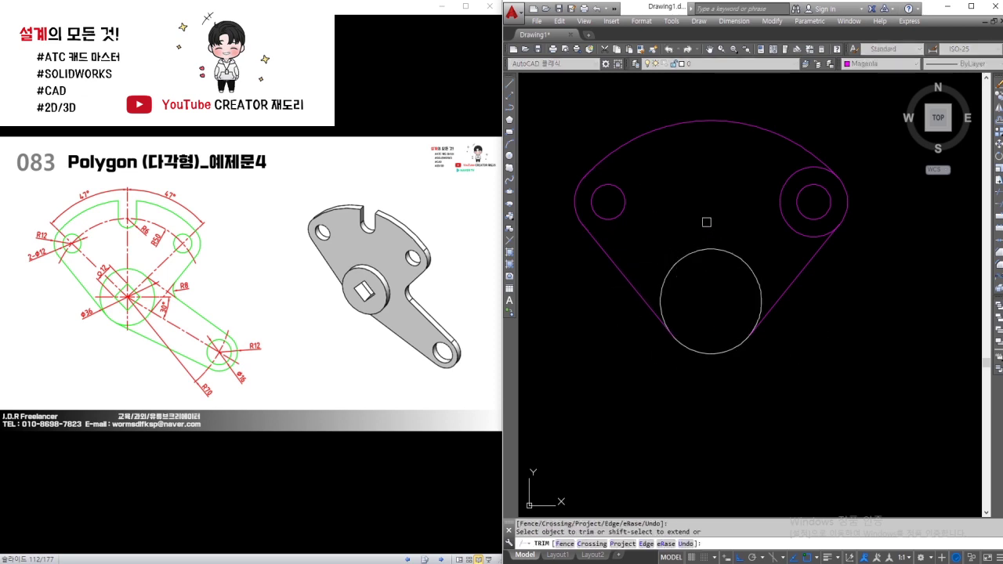
click(783, 215)
key(Escape)
Match the whole outline's properties to the white central circle.
text(ma)
key(Return)
click(728, 253)
click(853, 338)
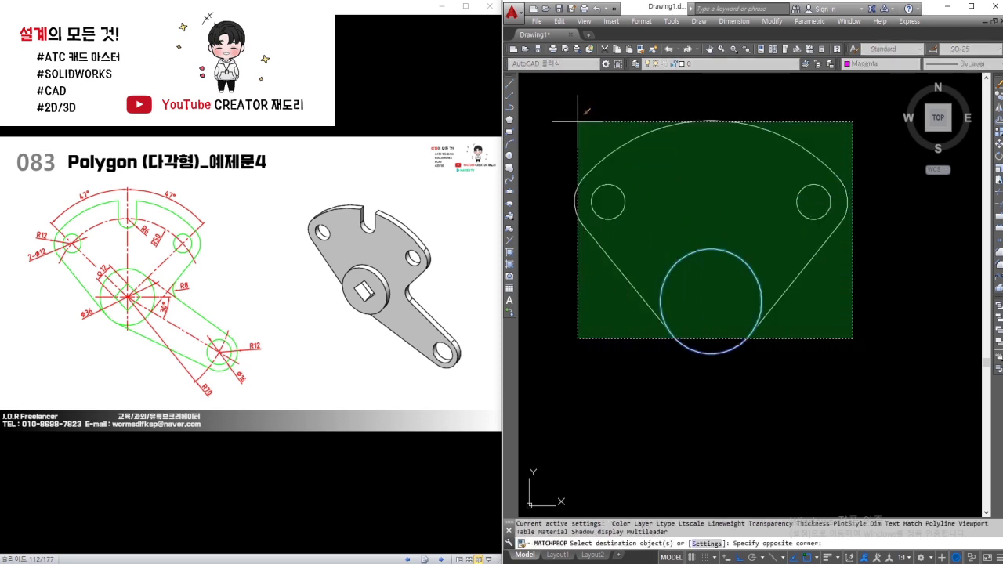
click(552, 94)
key(Escape)
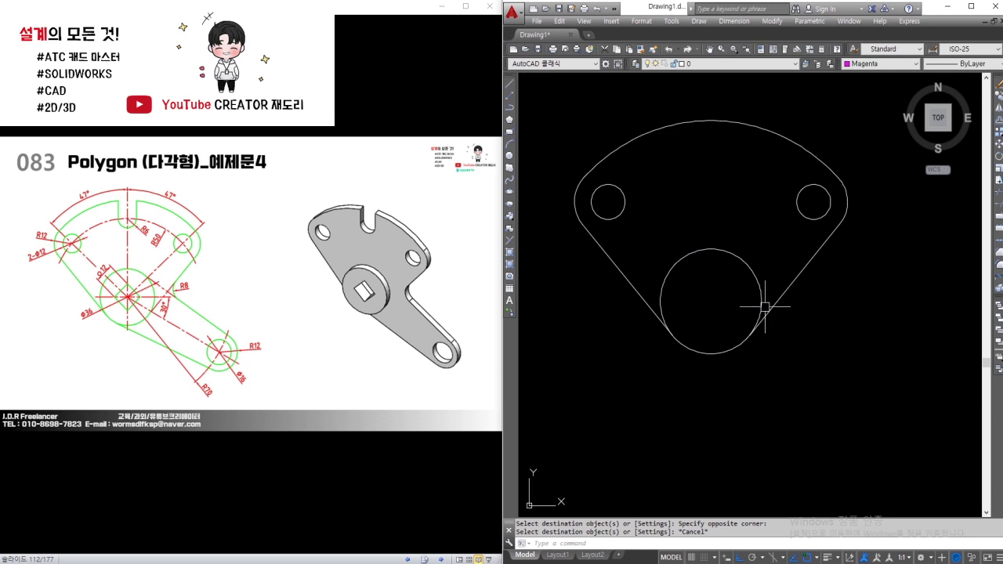
Draw a 50-unit vertical line up from the centre and an R6 circle at its top.
text(l)
key(Return)
click(711, 301)
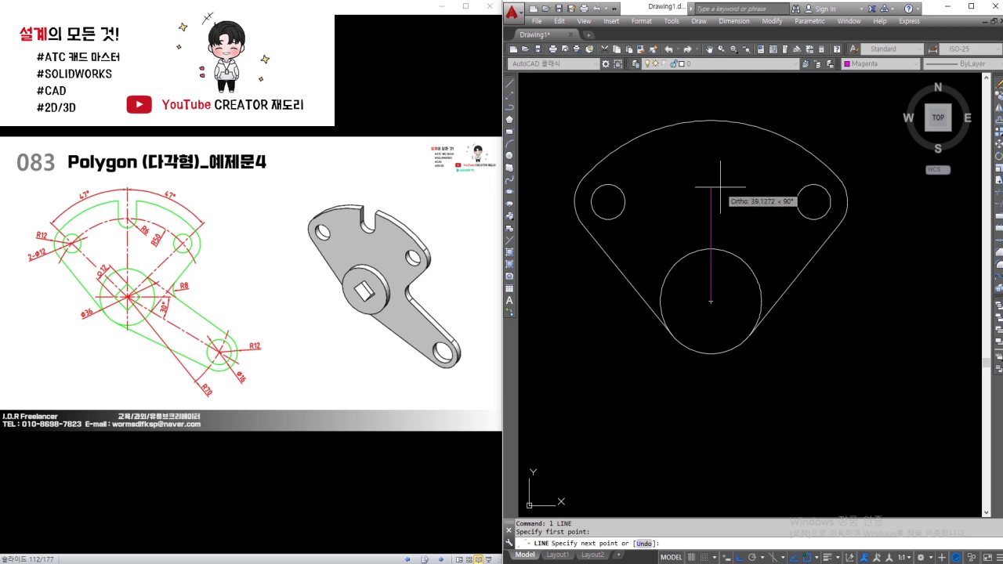
key(Return)
key(Return)
text(c)
key(Return)
click(710, 156)
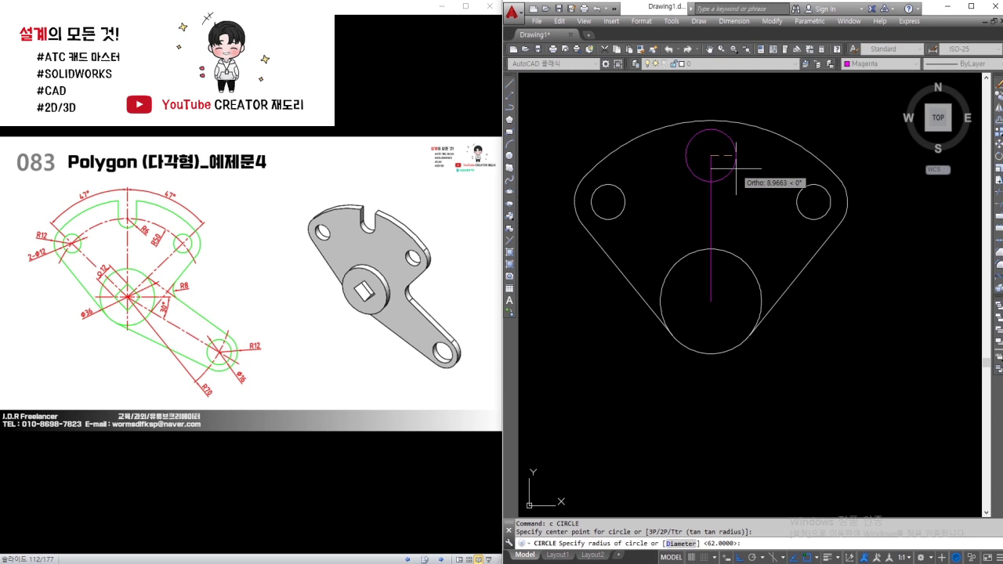
text(6)
key(Return)
Draw the slot side line straight up from the R6 circle past the outline edge.
text(l)
key(Return)
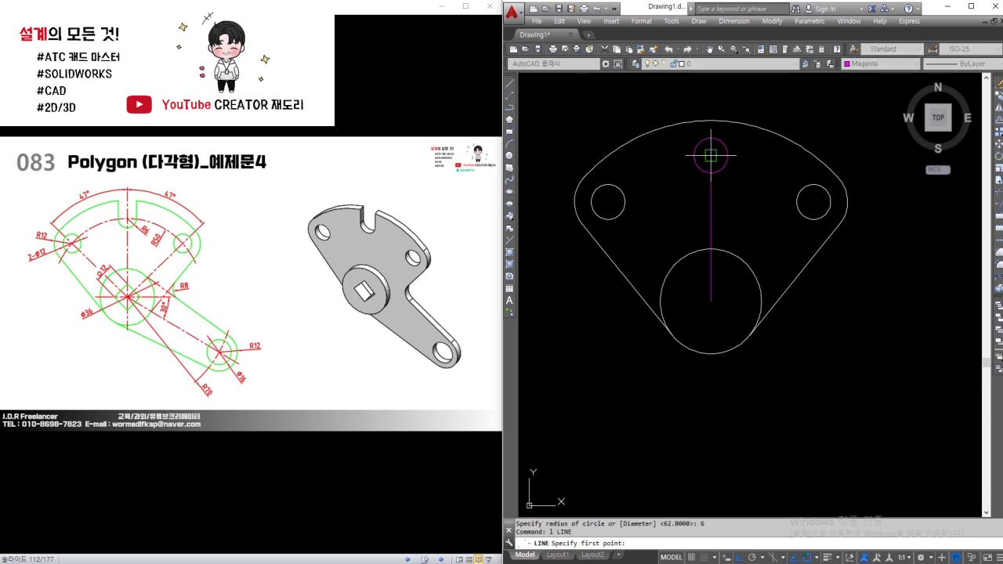
click(694, 155)
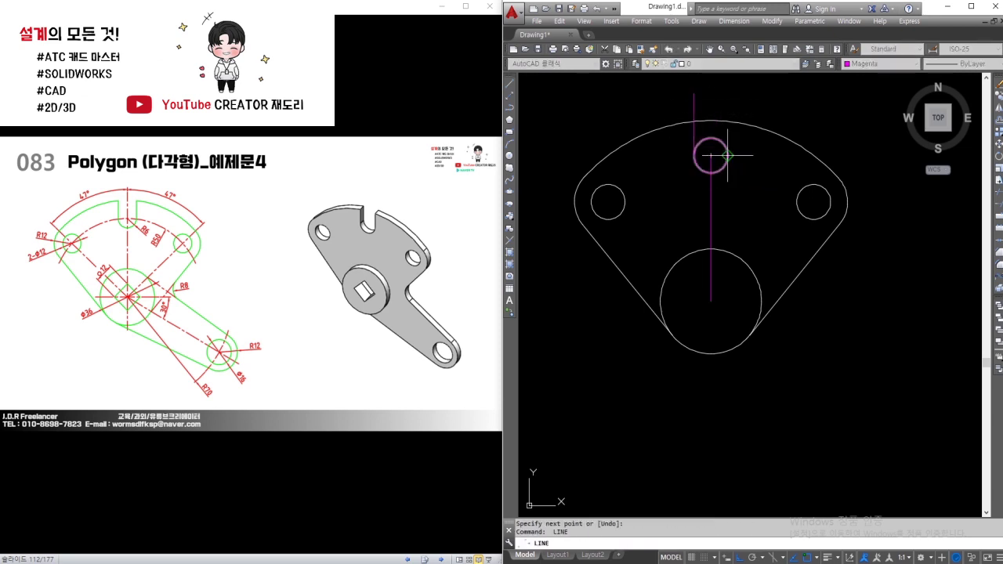
click(729, 107)
key(Return)
Trim the slot's excess lines and arcs, and delete the construction centre line.
text(tr)
key(Return)
click(761, 102)
click(699, 101)
click(709, 134)
click(709, 206)
key(Delete)
Match the new slot's properties to the white outline.
text(ma)
key(Return)
click(748, 126)
click(762, 110)
click(656, 184)
key(Escape)
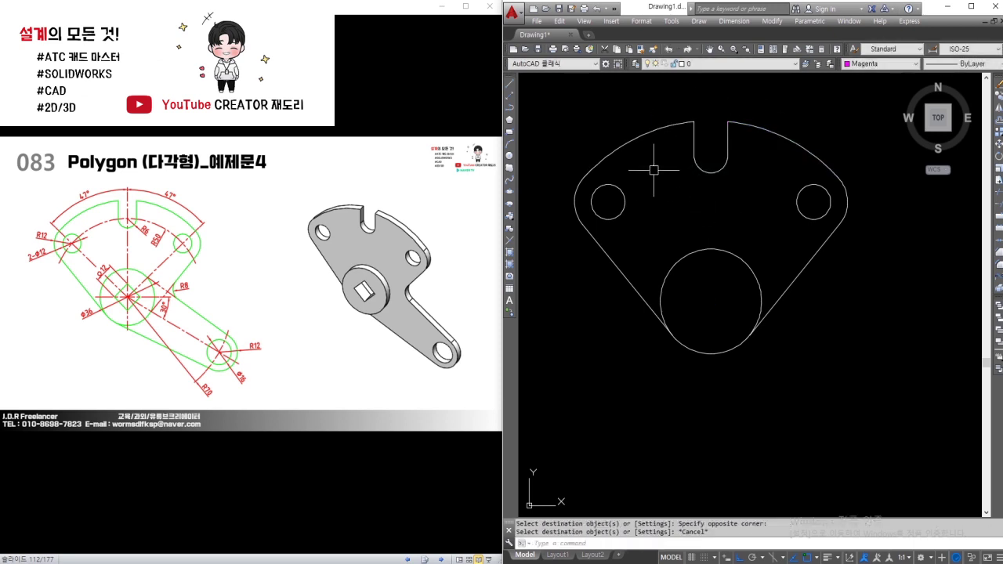
Draw a diameter-12 helper circle at the centre of the large circle.
scroll(713, 303, up, 2)
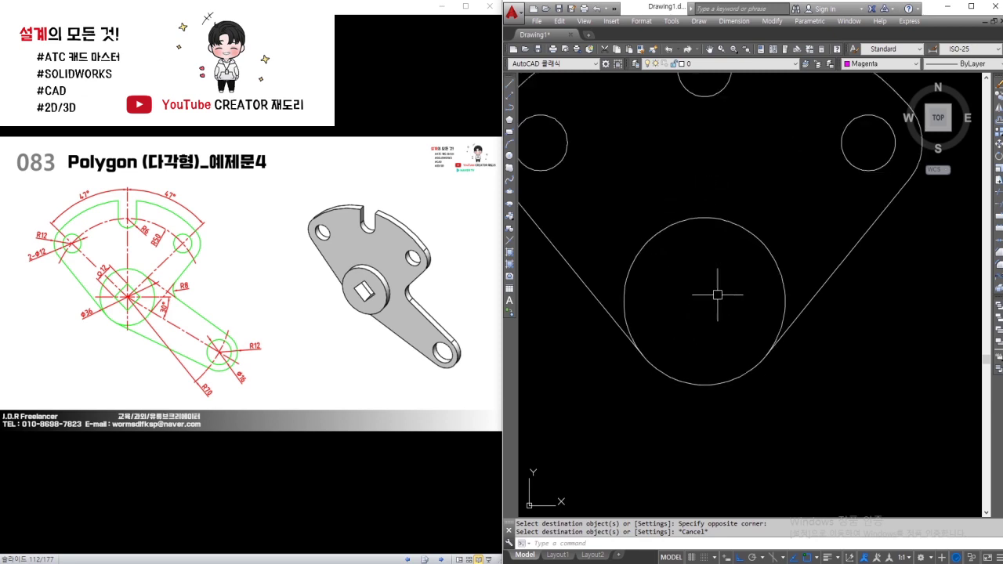
text(c)
key(Return)
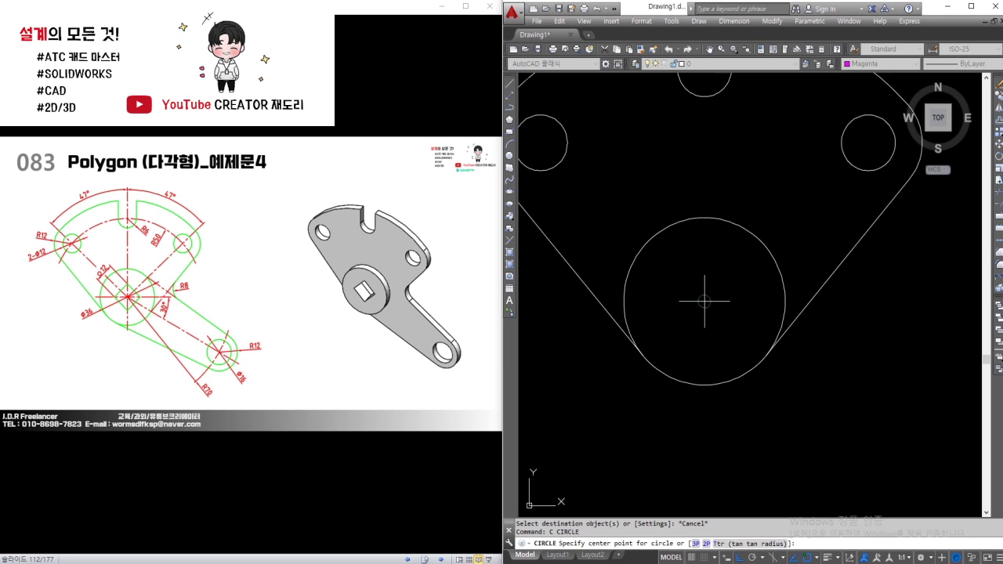
click(704, 301)
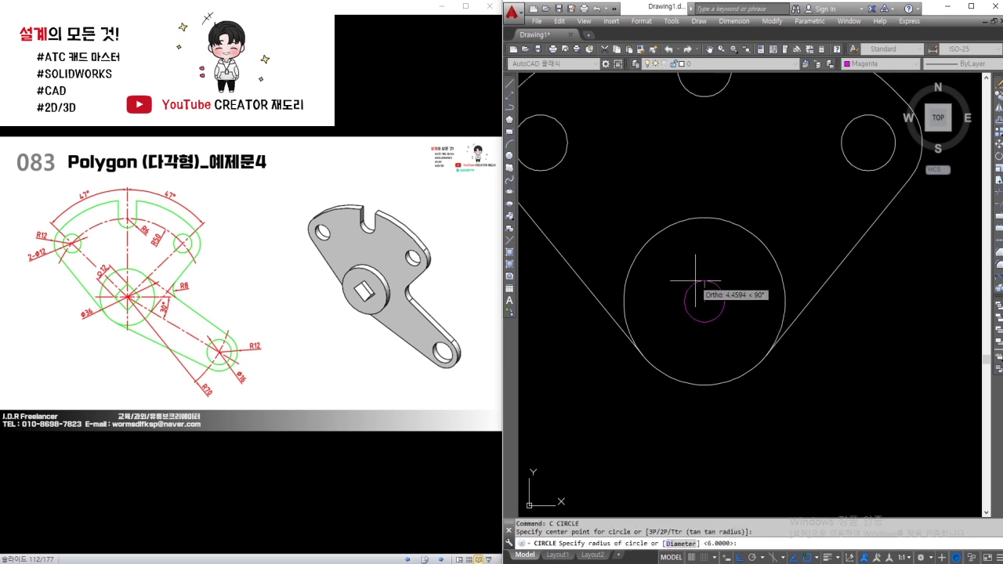
text(d)
key(Return)
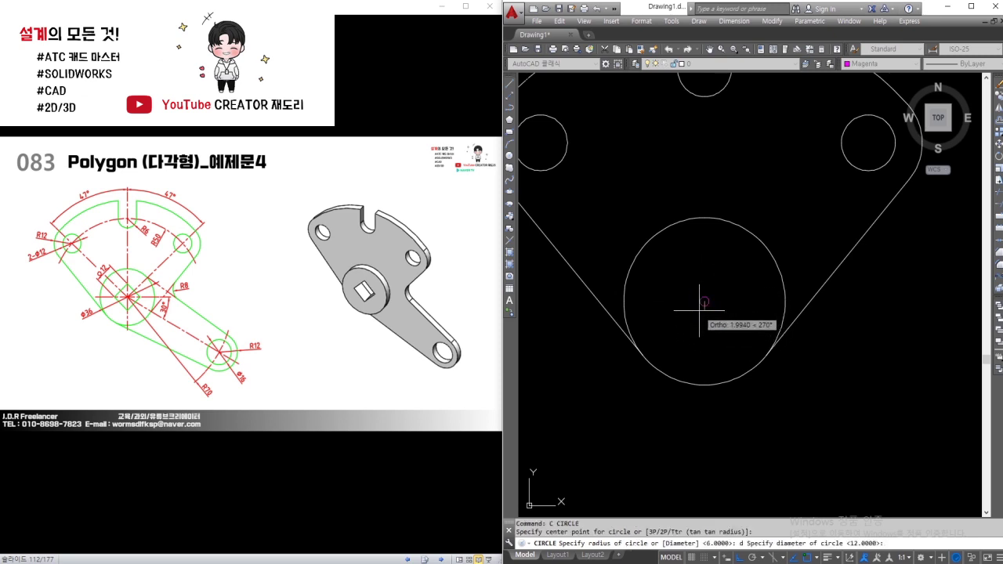
key(Return)
key(Escape)
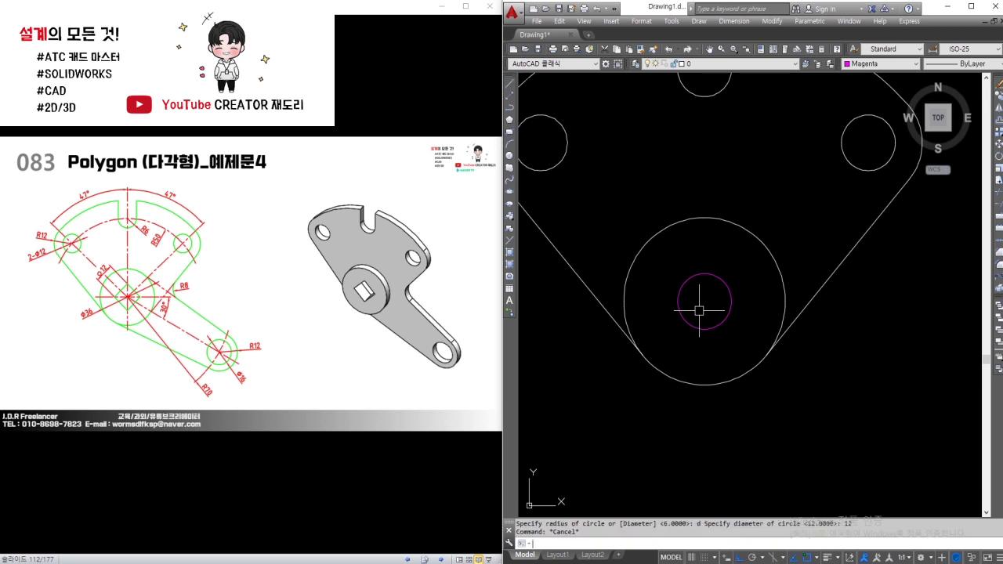
text(pol)
Draw a four-sided polygon circumscribed about the helper circle, then erase the circle.
key(Return)
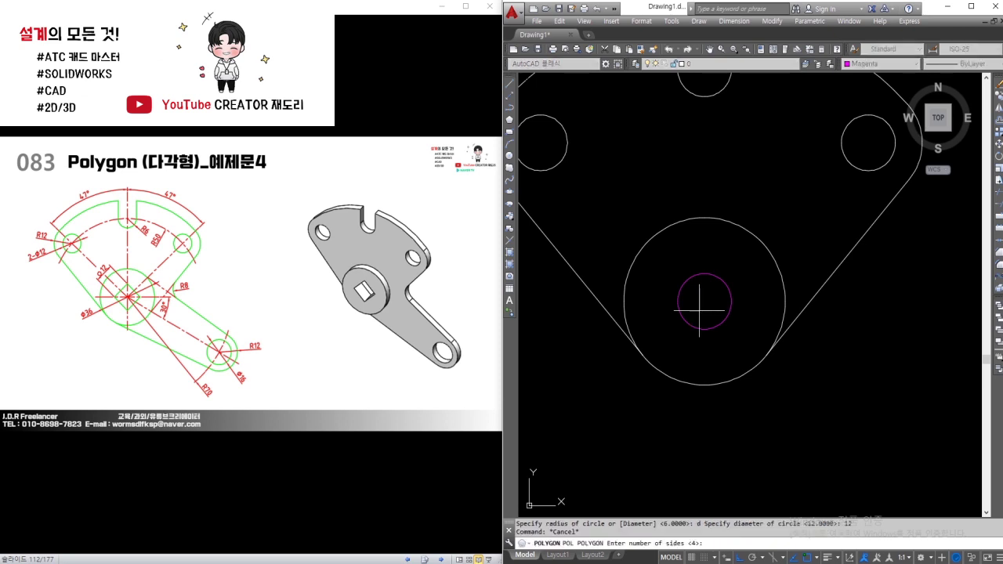
text(4)
key(Return)
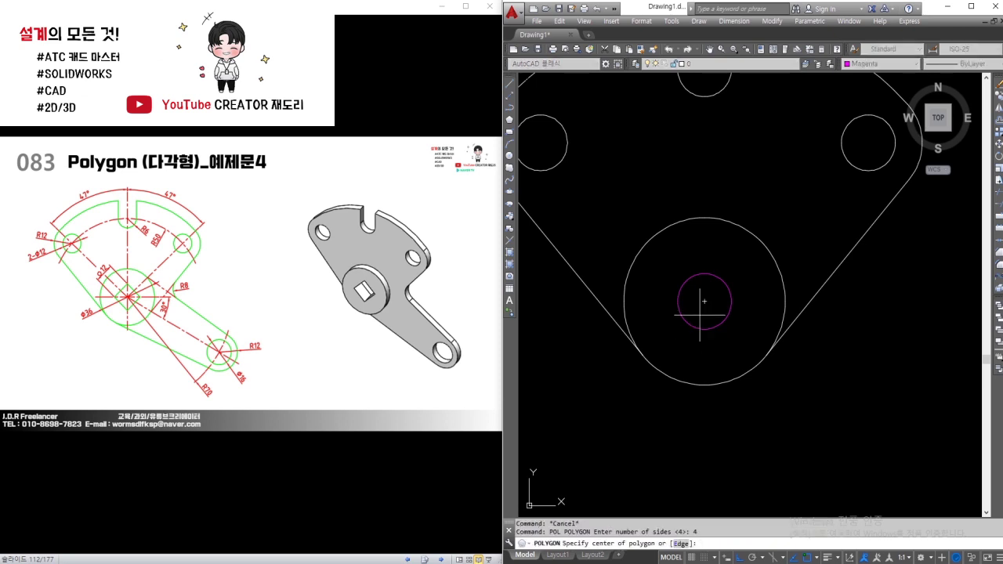
click(704, 301)
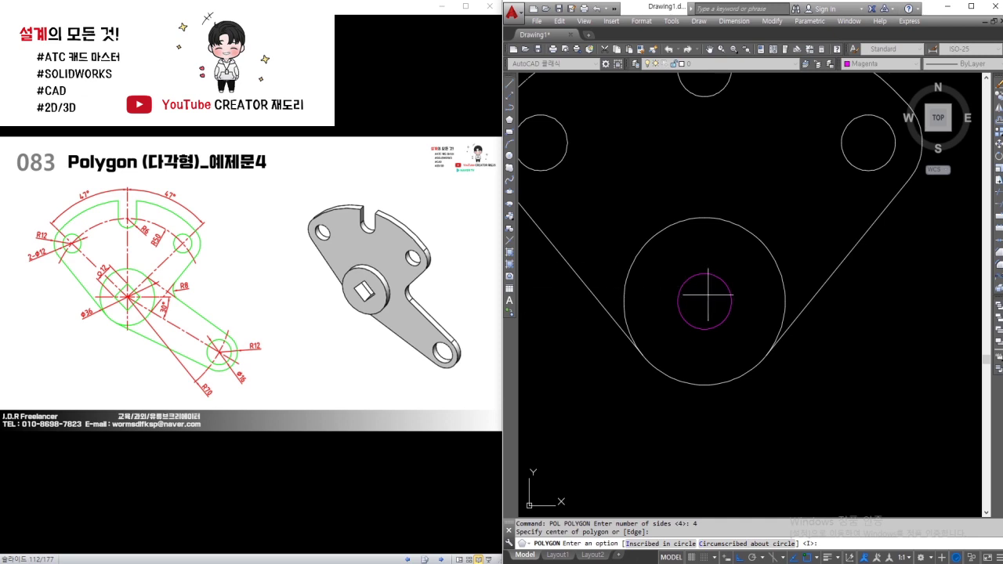
text(c)
key(Return)
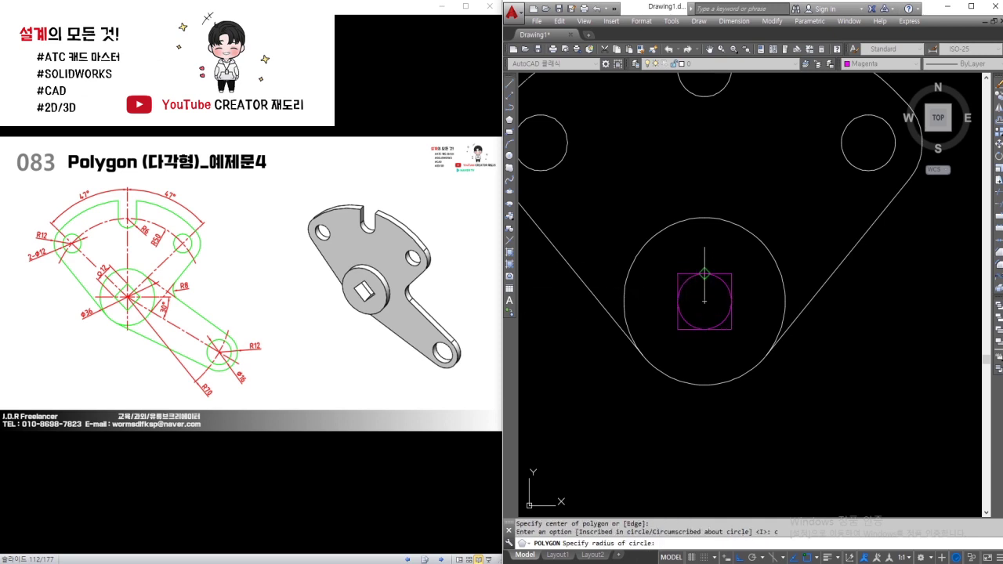
click(704, 273)
click(725, 279)
text(e)
key(Return)
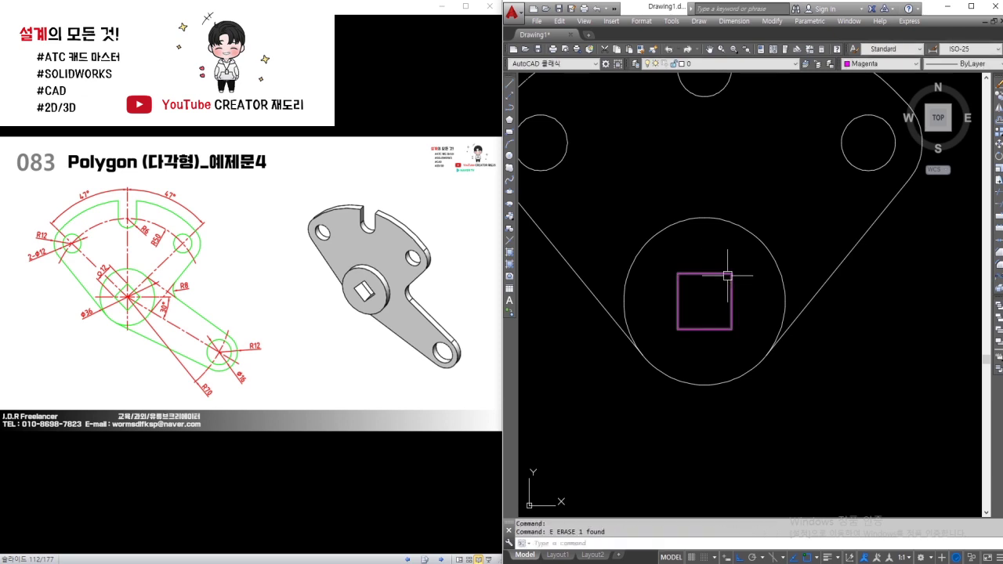
Rotate the square 45° about its centre into a diamond.
text(ro)
key(Return)
click(726, 274)
key(Return)
click(704, 300)
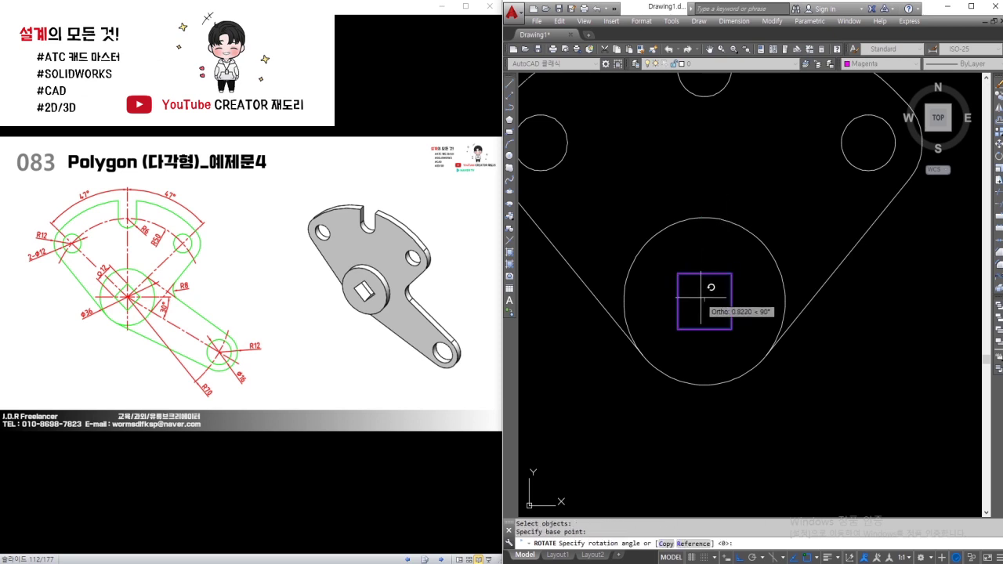
text(45)
key(Return)
Match the diamond's properties to the white outline circle and zoom out.
text(ma)
key(Return)
click(762, 243)
drag(662, 259, 748, 344)
scroll(721, 218, down, 2)
scroll(575, 223, down, 2)
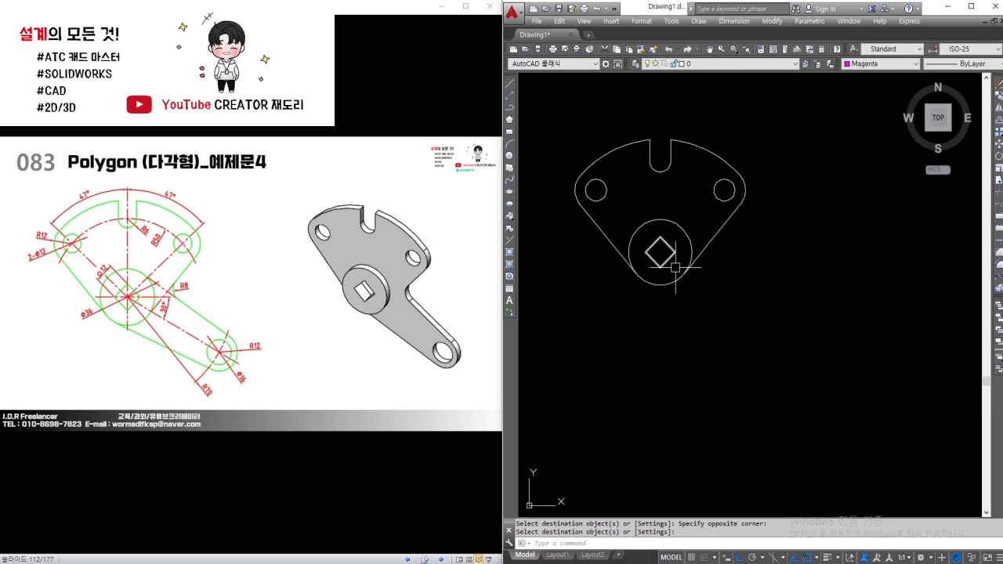
key(Return)
text(LINE Specify first point:)
key(Return)
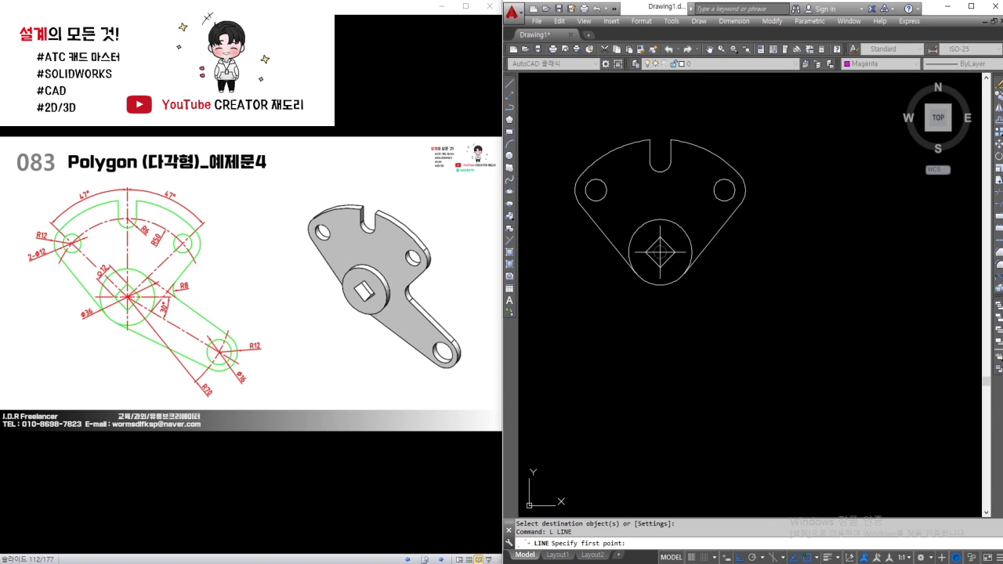
Draw a 70-unit line at -30° from the diamond centre.
click(660, 252)
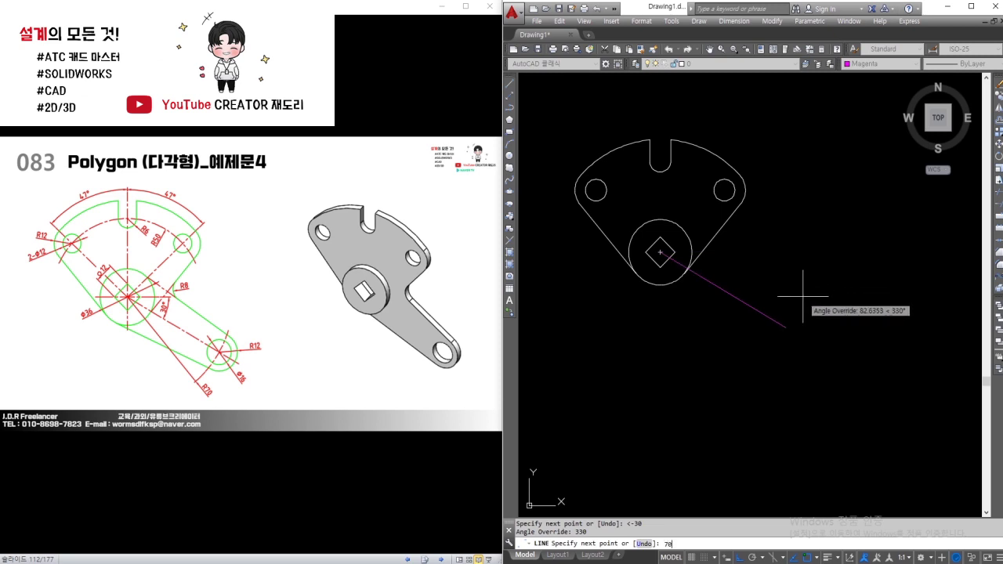
key(Return)
key(Return)
text(c)
Add concentric radius-12 and diameter-16 circles at the line's far end.
key(Return)
click(766, 315)
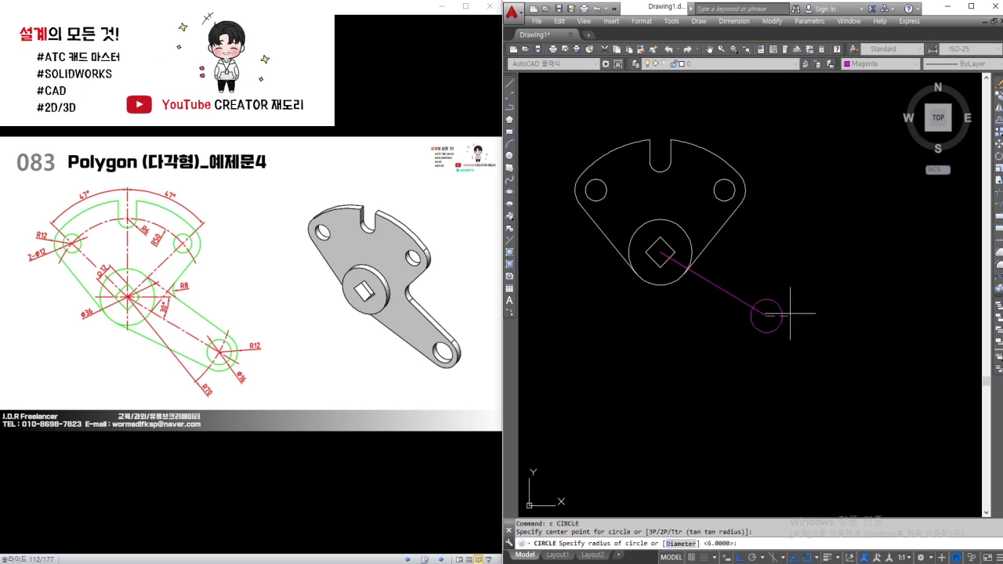
text(12)
key(Return)
key(Return)
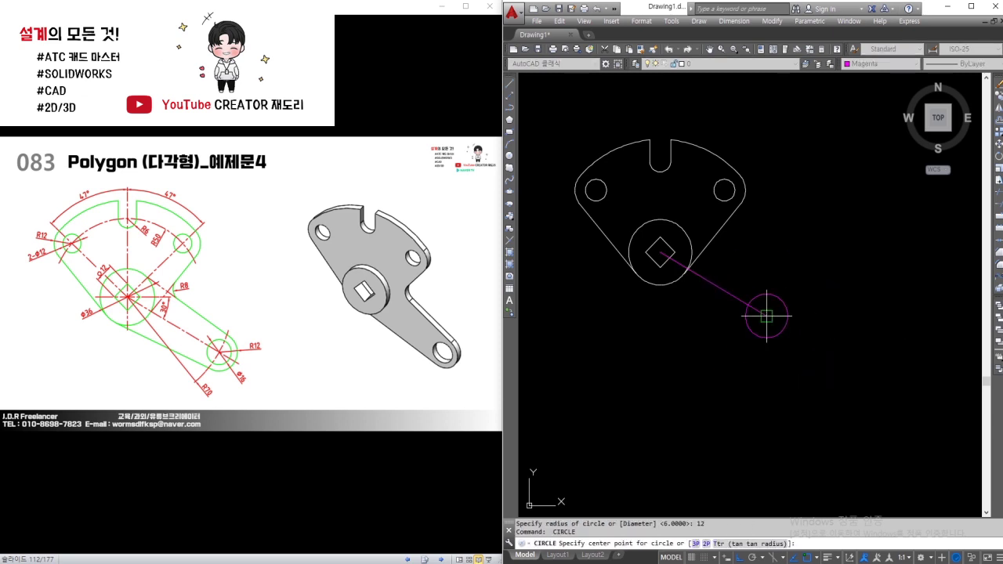
click(767, 315)
text(d)
key(Return)
text(16)
key(Return)
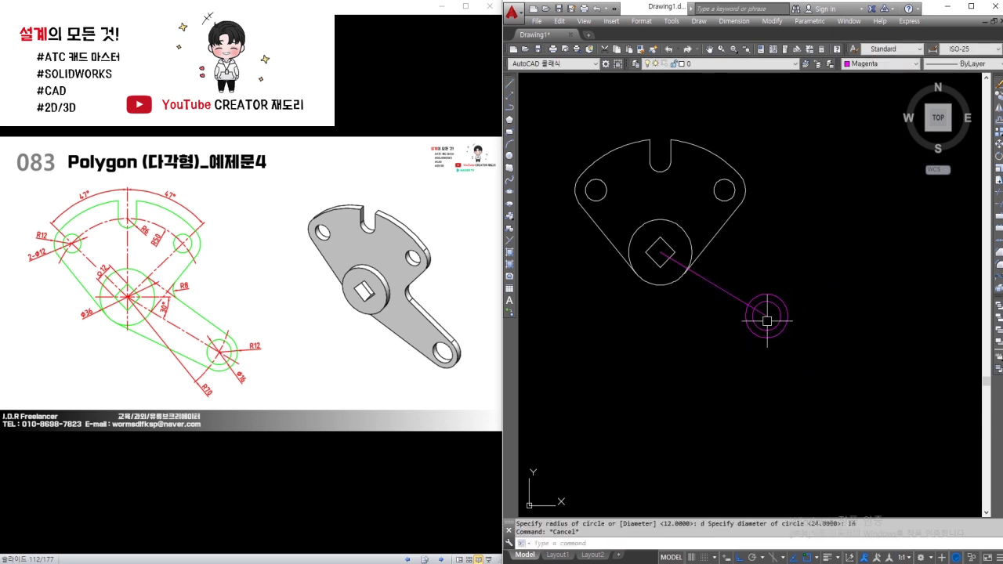
key(Escape)
scroll(733, 276, up, 2)
key(Return)
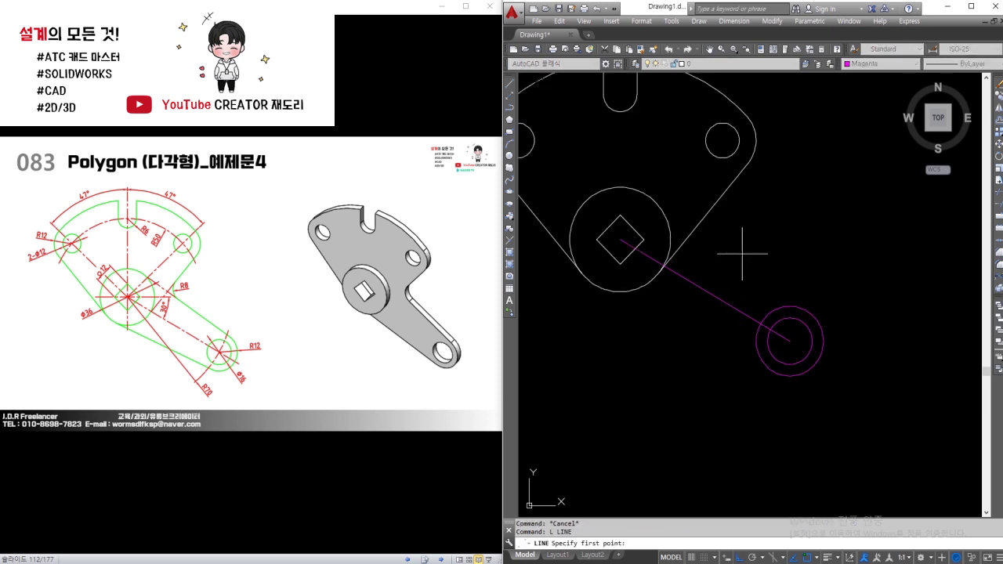
Draw two arm edges tangent to both the large circle and the boss circle.
click(654, 203)
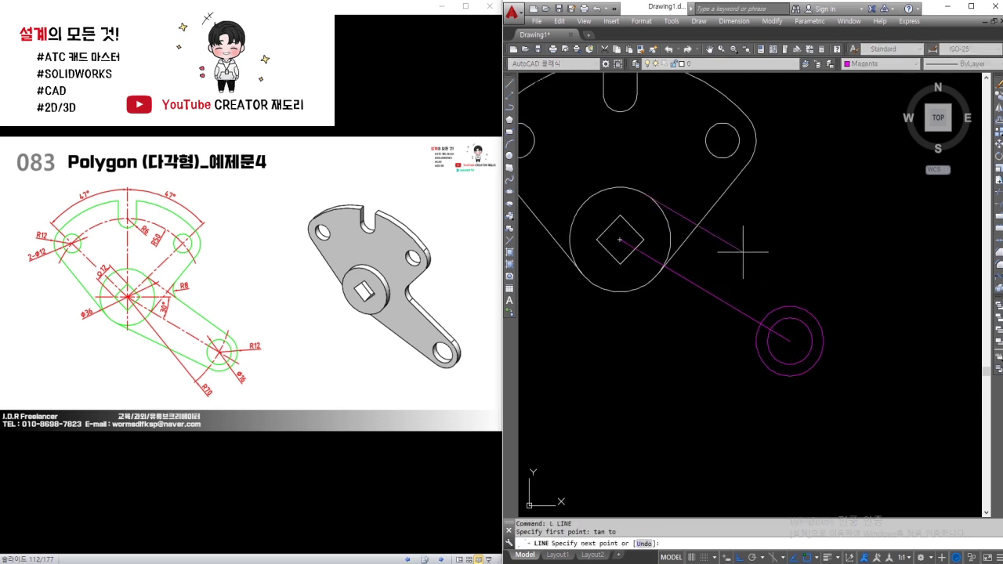
text(ta)
key(Return)
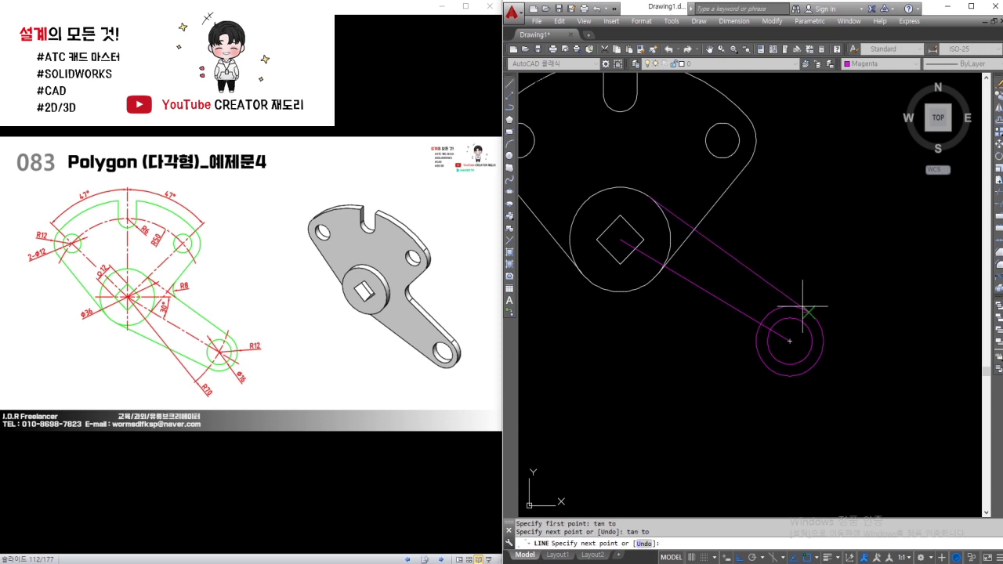
click(806, 312)
key(Escape)
key(Return)
text(ta)
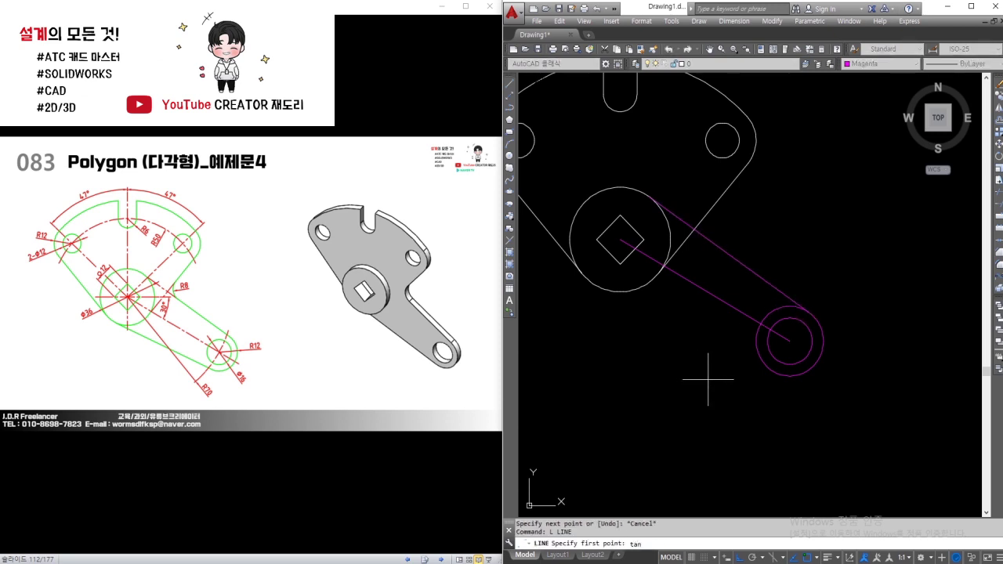
key(Return)
click(755, 372)
text(tan)
key(Return)
click(610, 292)
key(Escape)
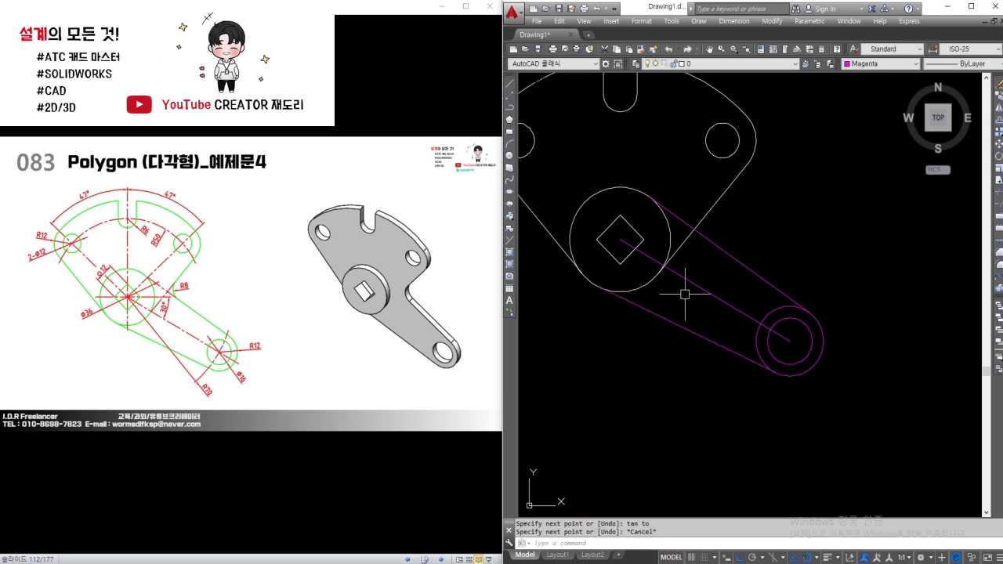
Delete the magenta centre line and trim the overlapping boss arc and edge segment.
click(703, 283)
key(Delete)
text(tr)
key(Return)
key(Return)
click(758, 316)
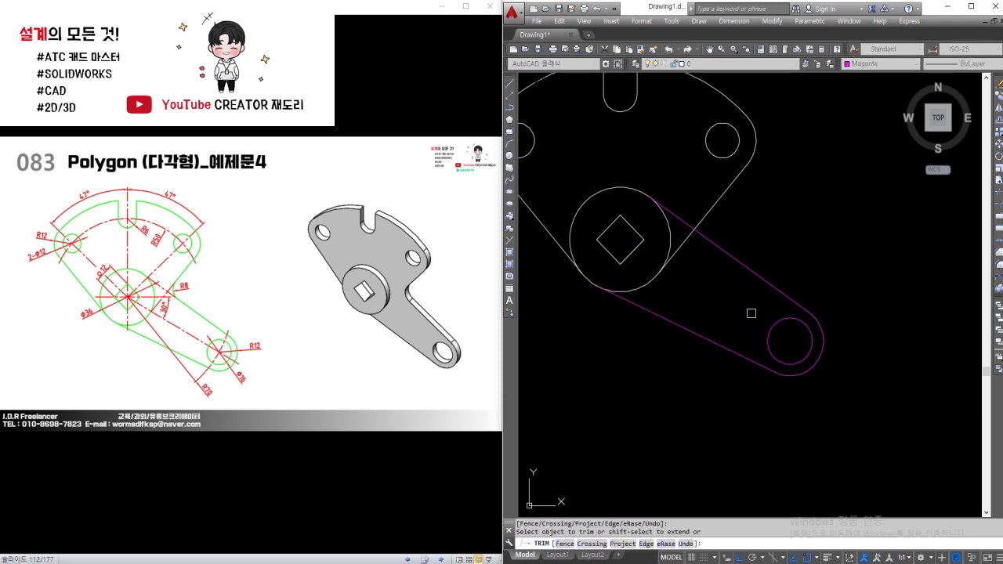
click(680, 225)
key(Escape)
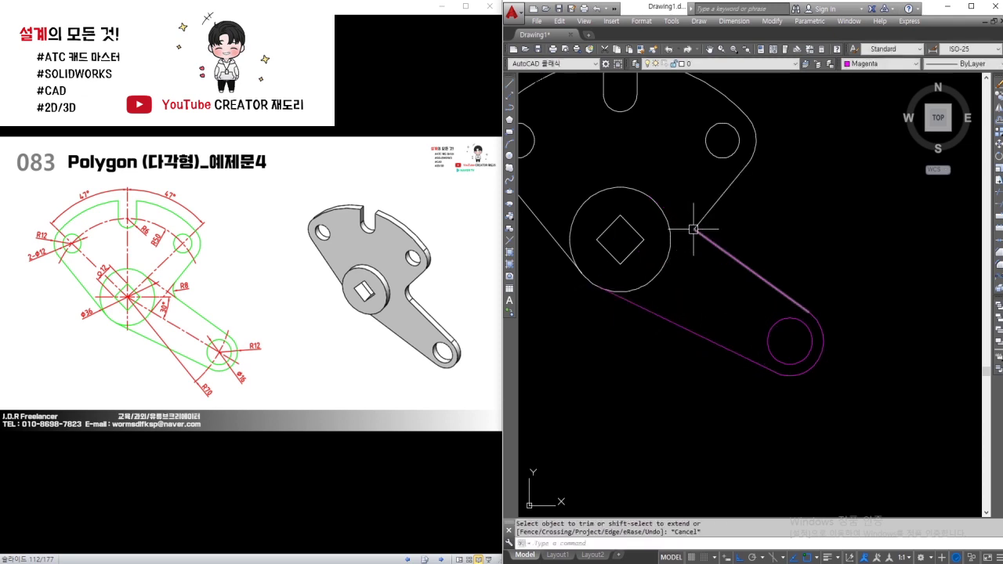
Fillet the arm joint with radius 8.
text(f)
key(Return)
text(r)
key(Return)
text(8)
key(Return)
click(709, 217)
key(Escape)
scroll(709, 232, down, 2)
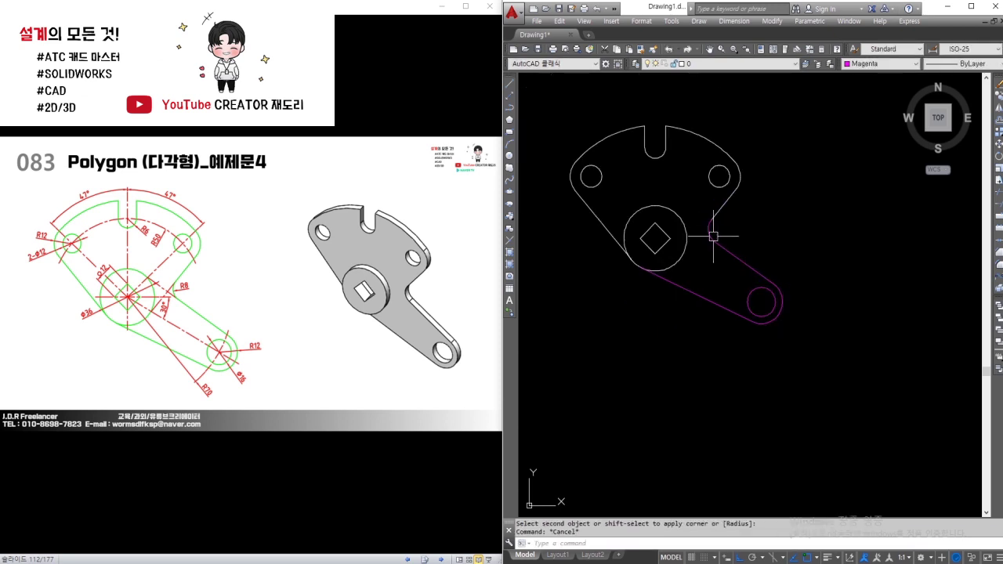
Make the arm pieces white to match the outline, and recentre the bracket.
key(Return)
click(720, 208)
click(809, 221)
click(604, 384)
key(Escape)
middle_drag(652, 214, 700, 266)
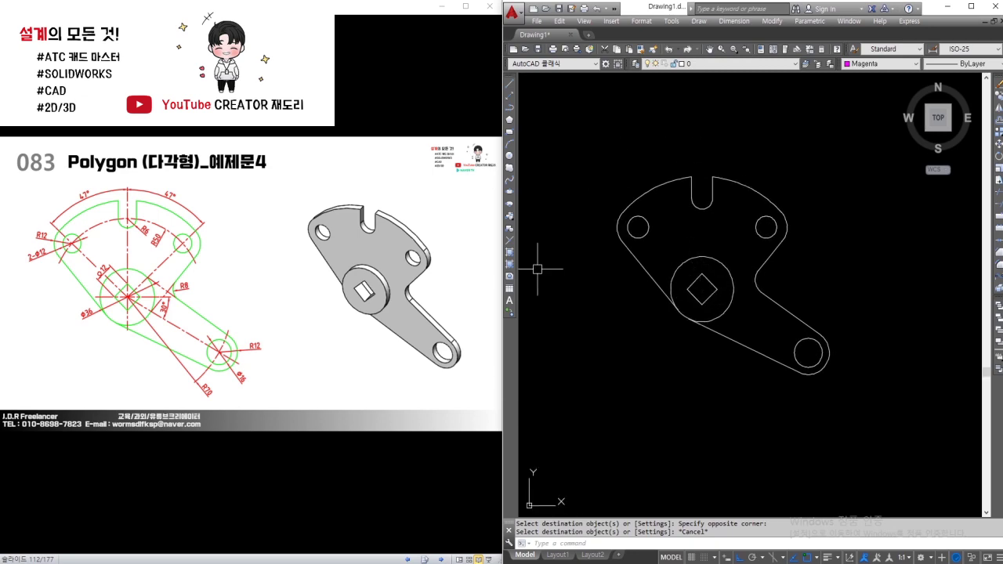